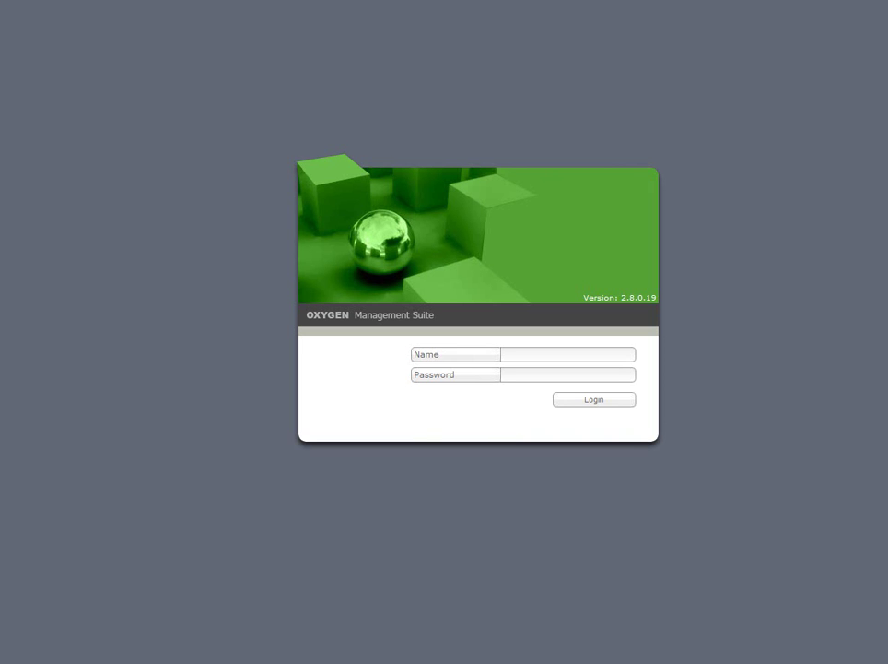
- Log in and start a new timer event in the 12:00 slot of Wednesday, 23 September 2009
click(542, 356)
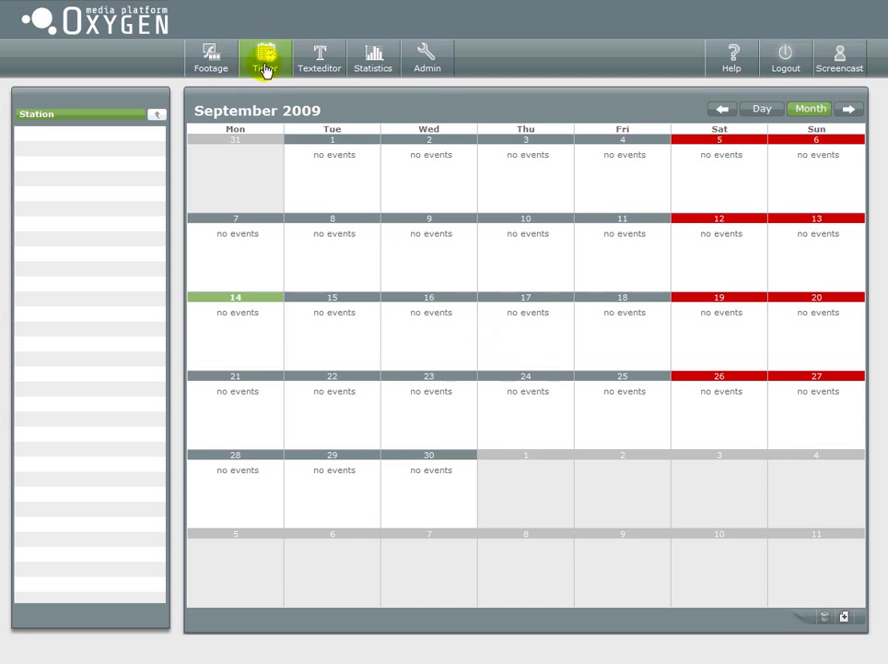
click(433, 397)
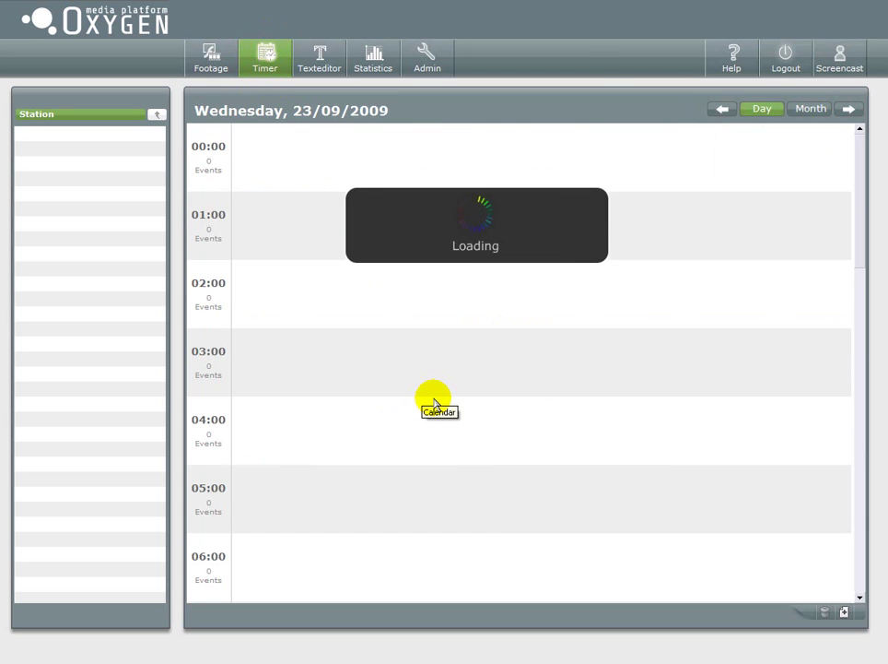
scroll(367, 400, down, 10)
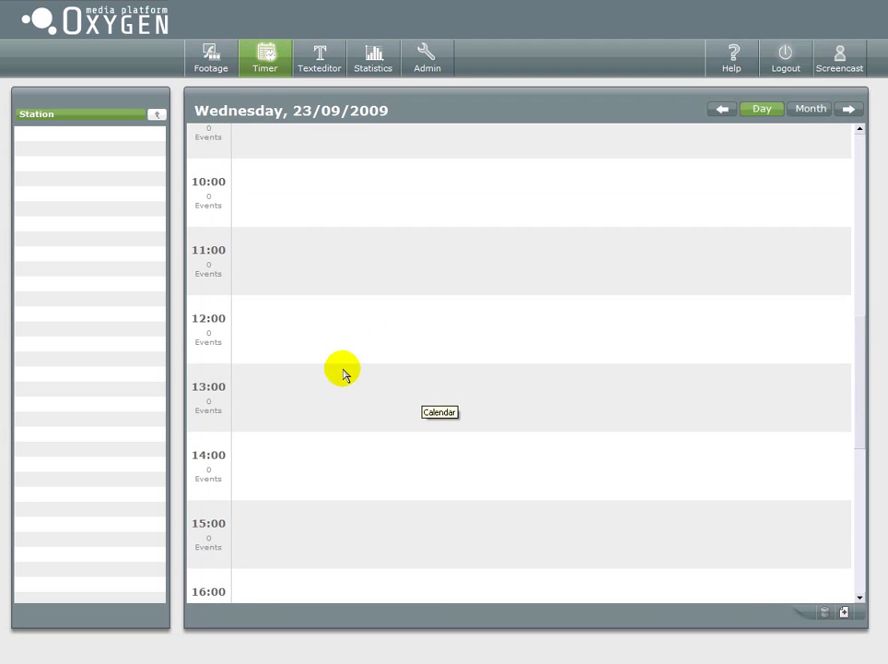
click(301, 336)
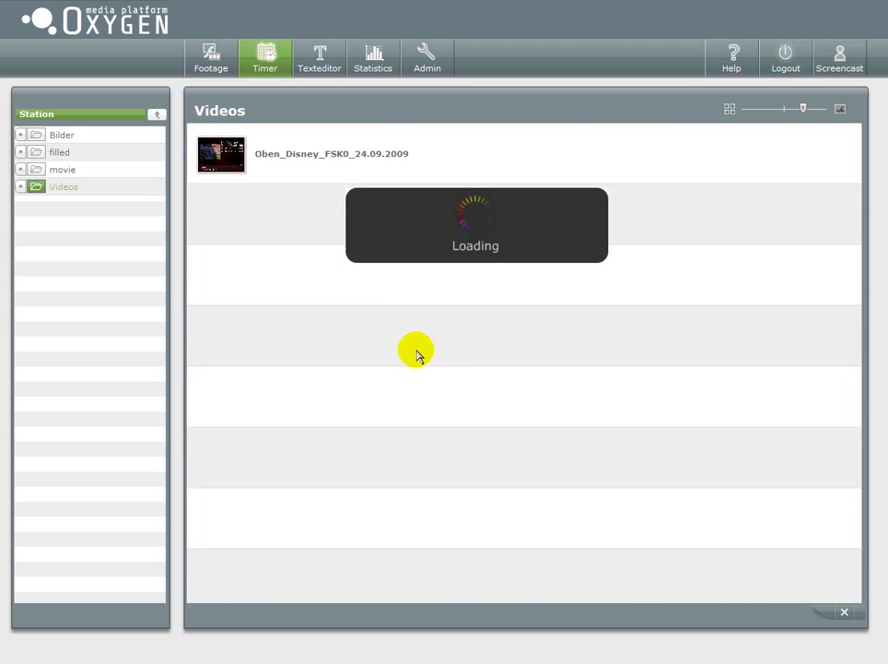
- Browse the filled, Bilder and movie folders, and choose Oben_Disney_FSK0_24.09.2009 from the Videos folder as the event's footage
click(59, 155)
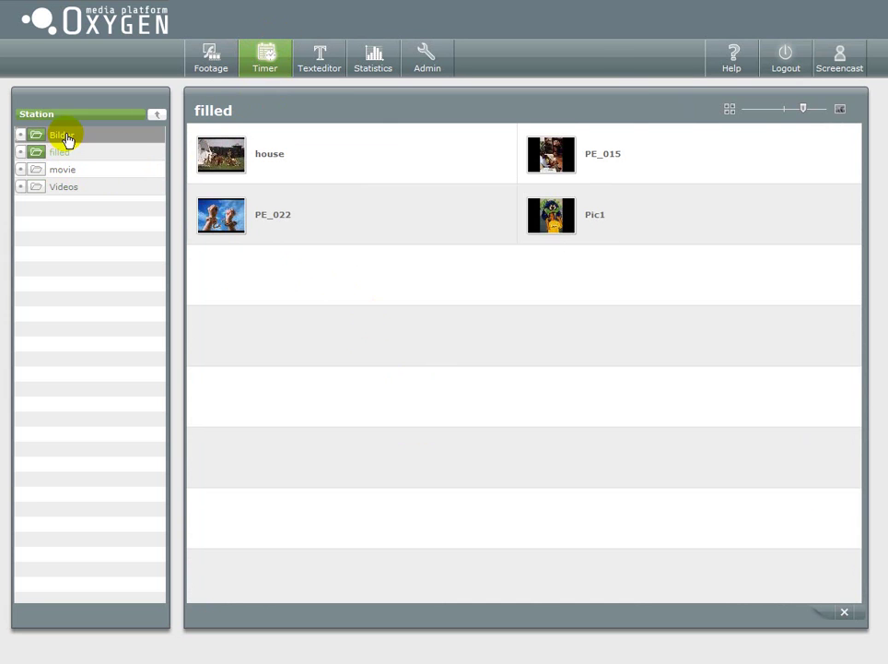
click(65, 136)
click(65, 171)
click(64, 187)
click(216, 160)
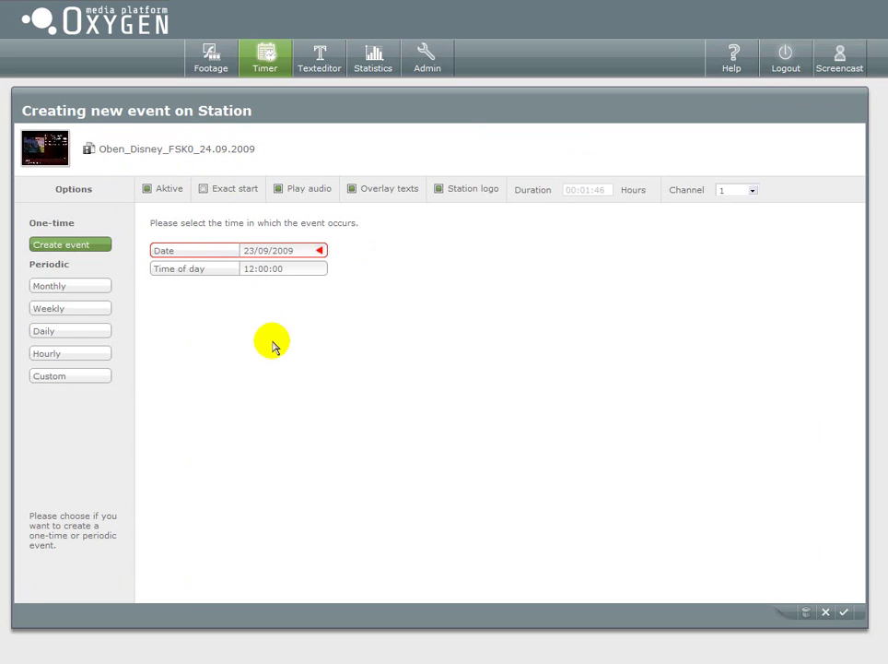
- Set the event's date to 23.09.2009 and its time of day to 09:00:00, then save it and return to the overview
click(291, 251)
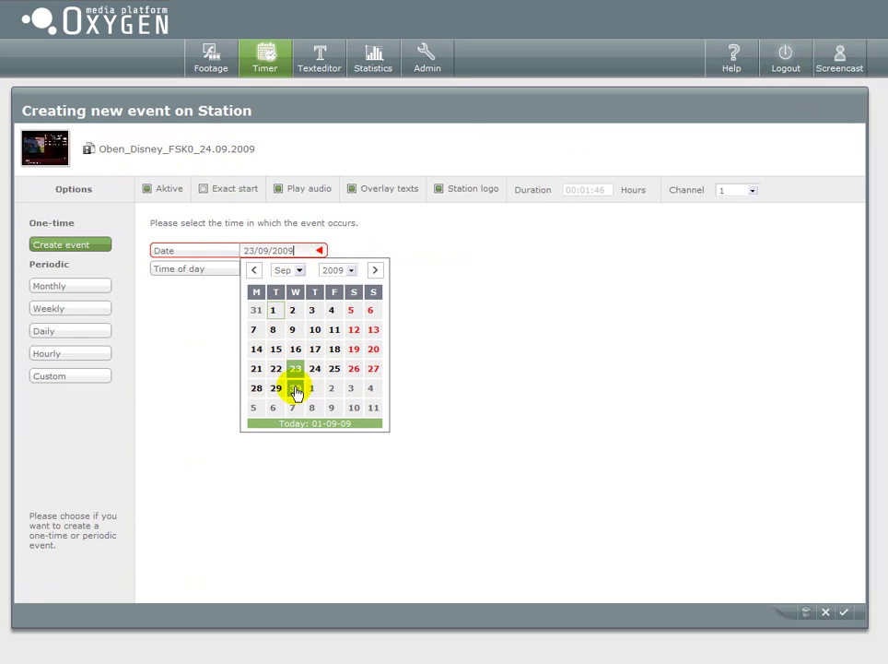
click(296, 368)
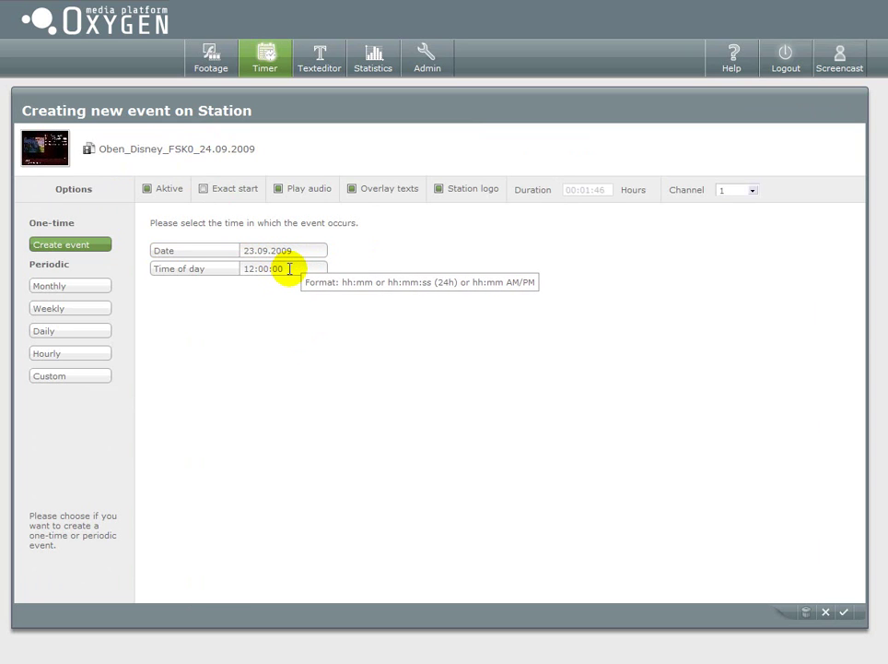
click(248, 269)
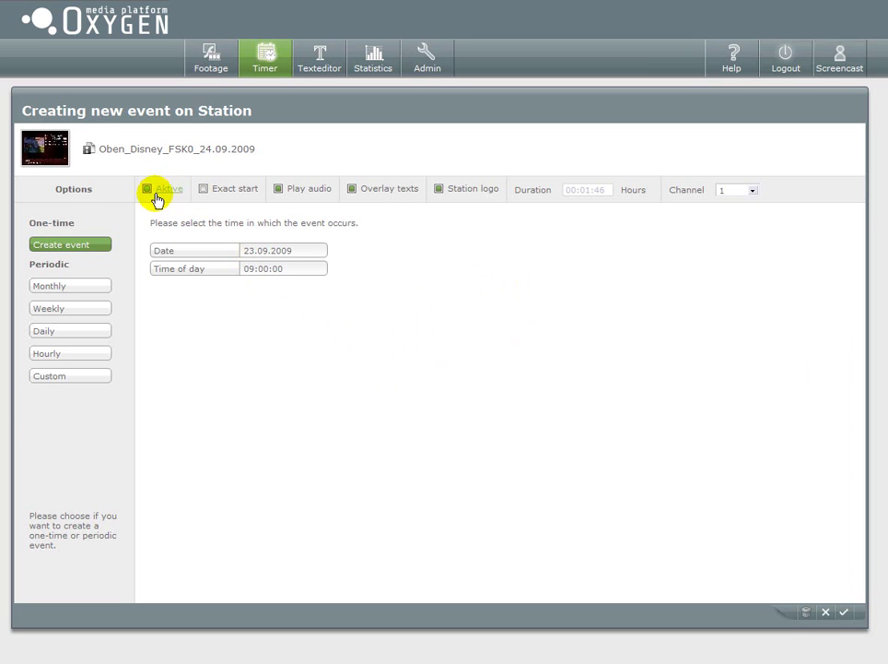
click(229, 193)
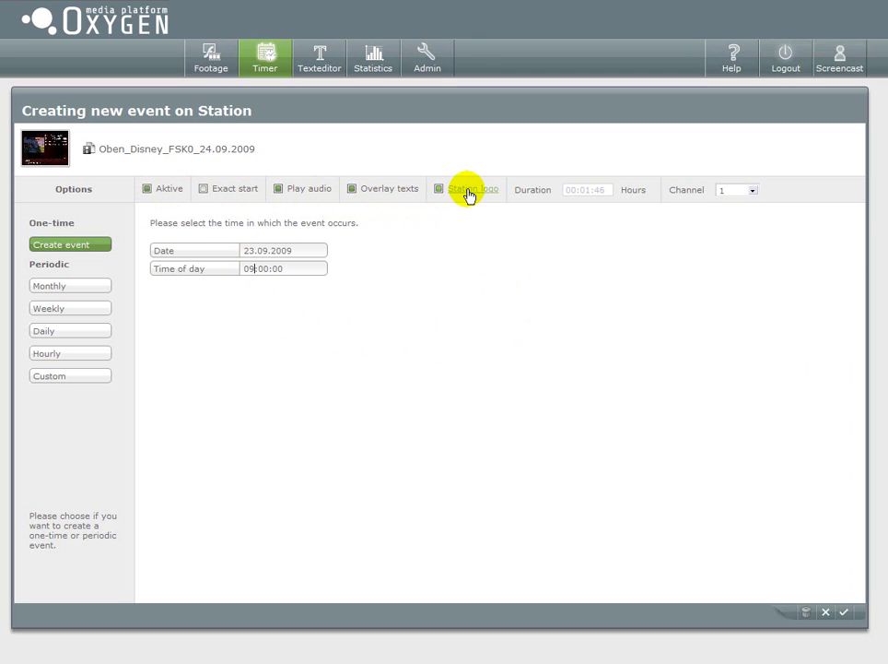
click(751, 191)
click(752, 193)
click(845, 613)
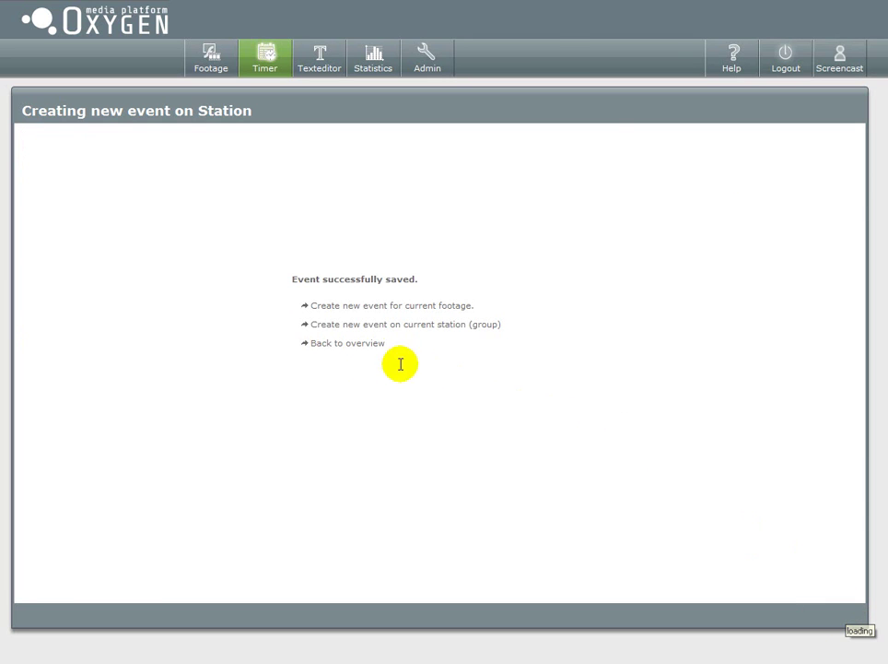
click(346, 350)
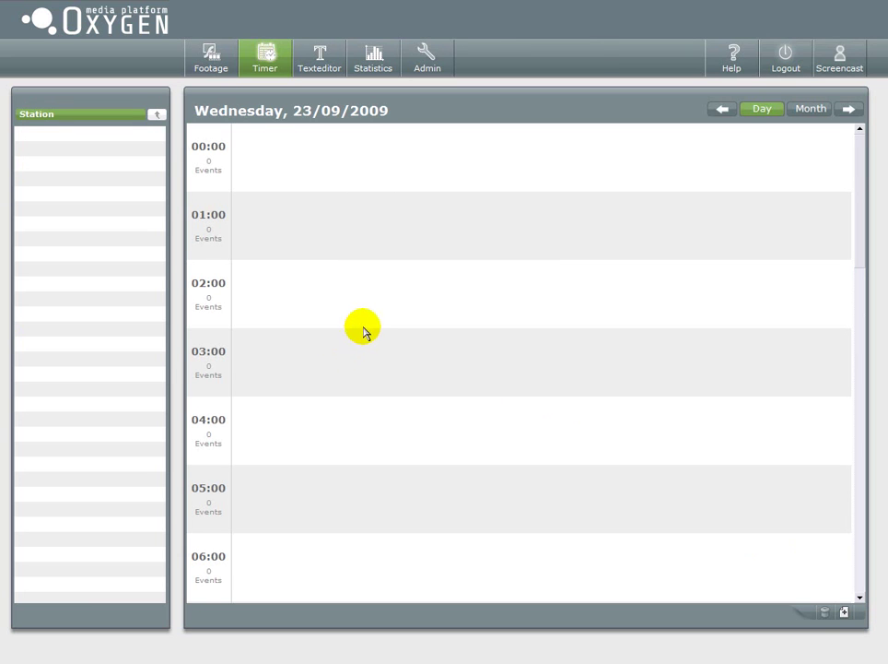
- Find the saved event on 23 September in the month calendar and open its 09:00 entry for editing
click(794, 109)
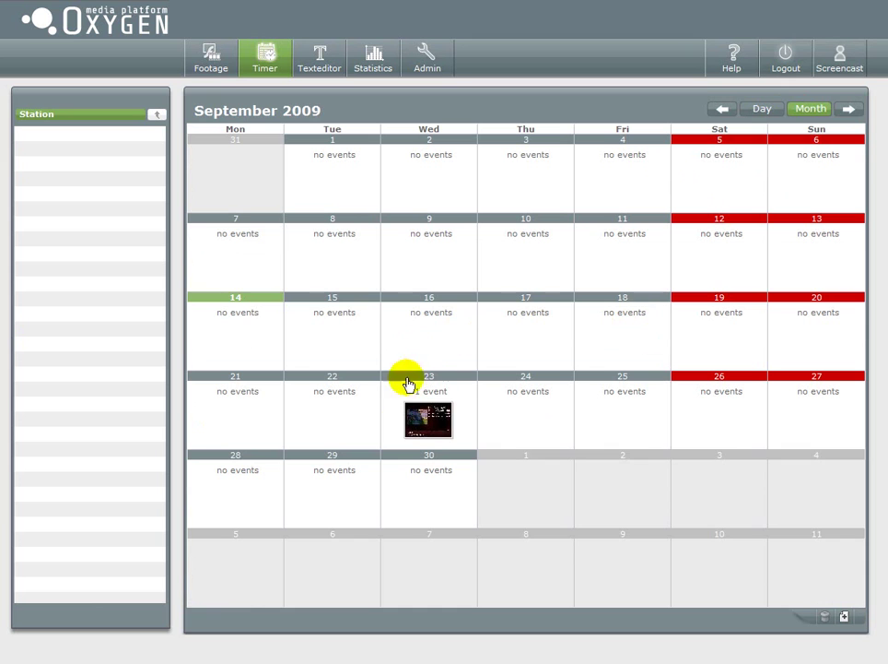
mouse_move(415, 421)
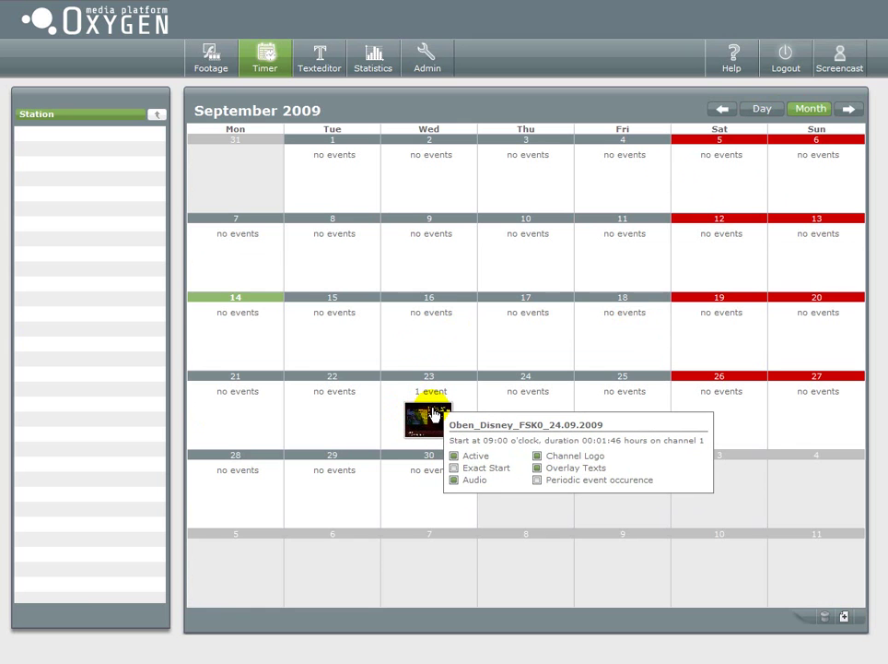
click(433, 417)
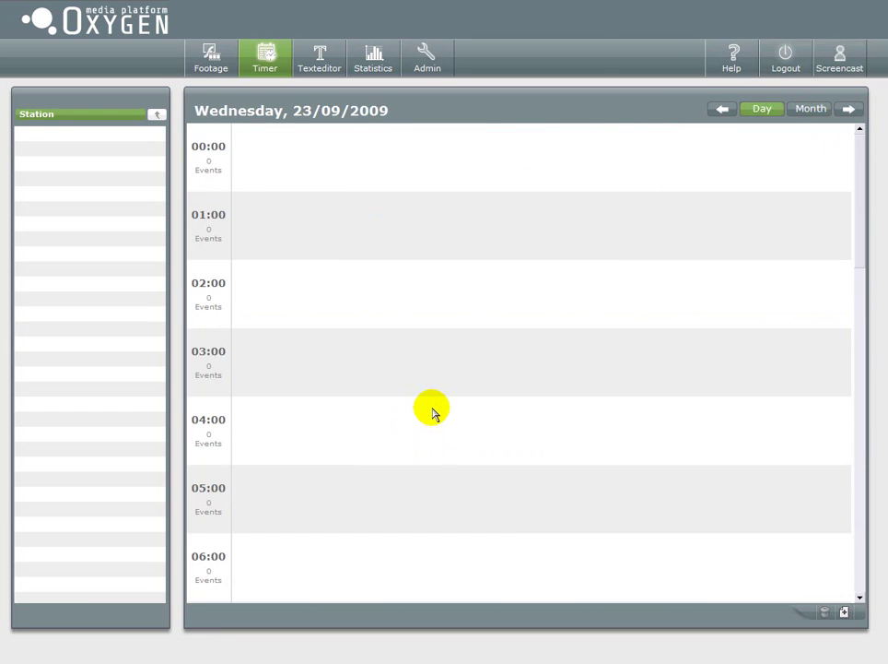
scroll(426, 409, down, 2)
scroll(424, 408, down, 4)
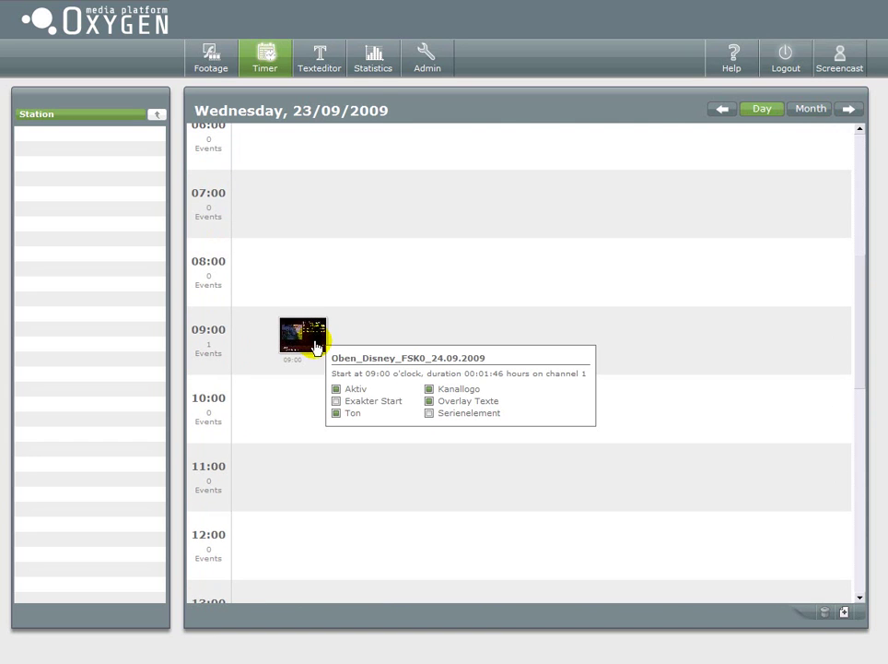
click(316, 348)
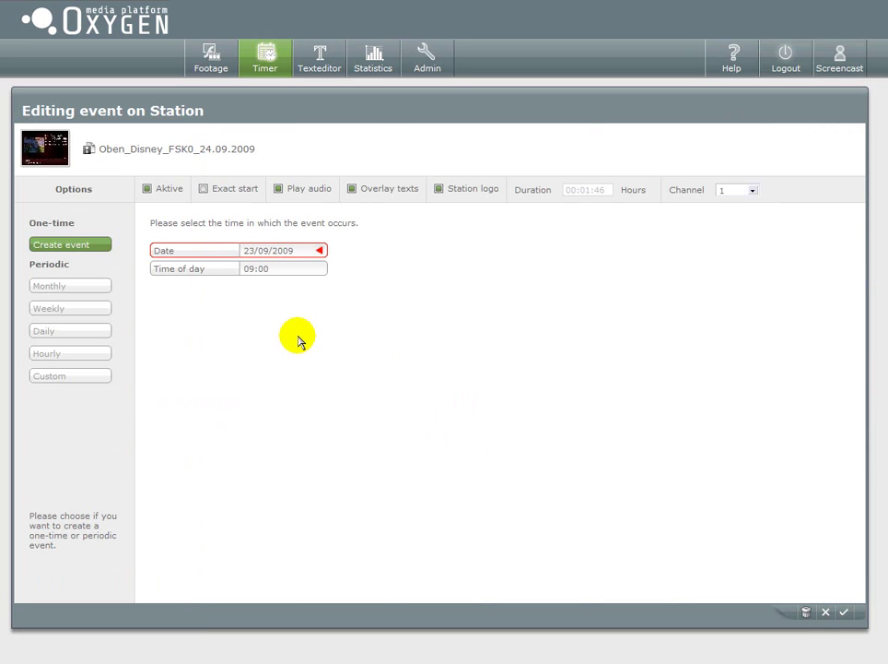
- Move the event to 25.09.2009, save the change and return to the overview
click(269, 250)
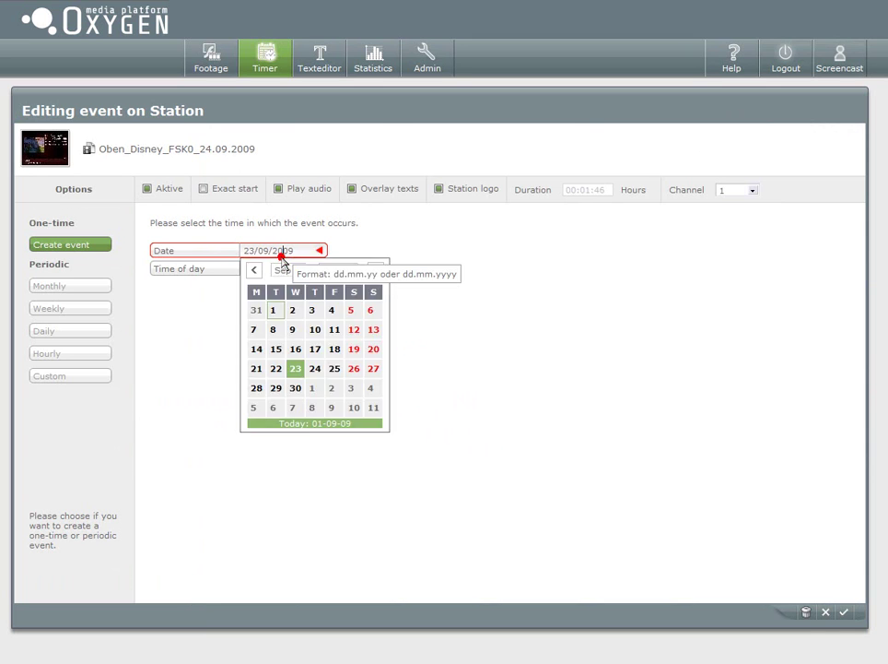
click(273, 368)
click(300, 249)
click(336, 367)
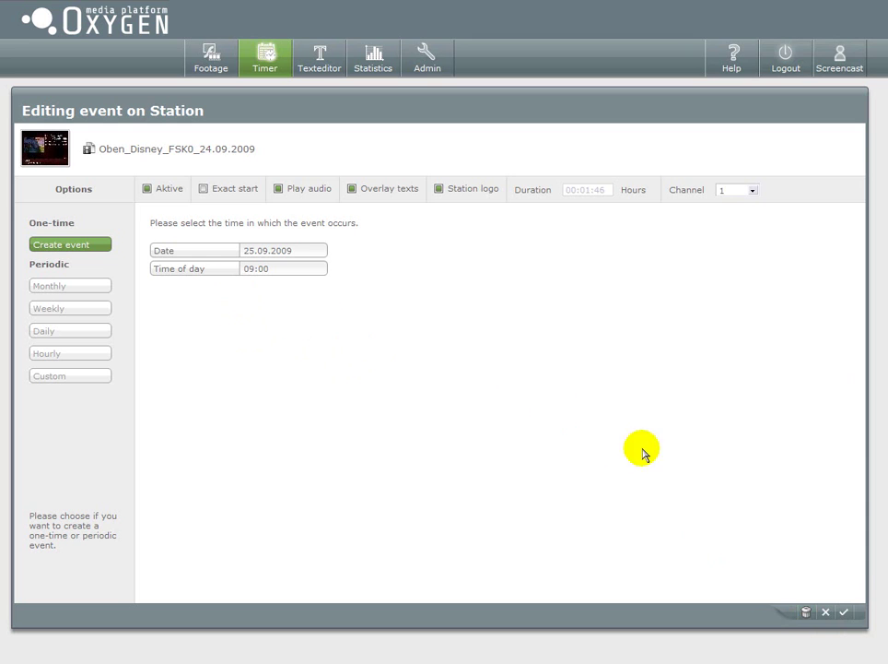
click(843, 613)
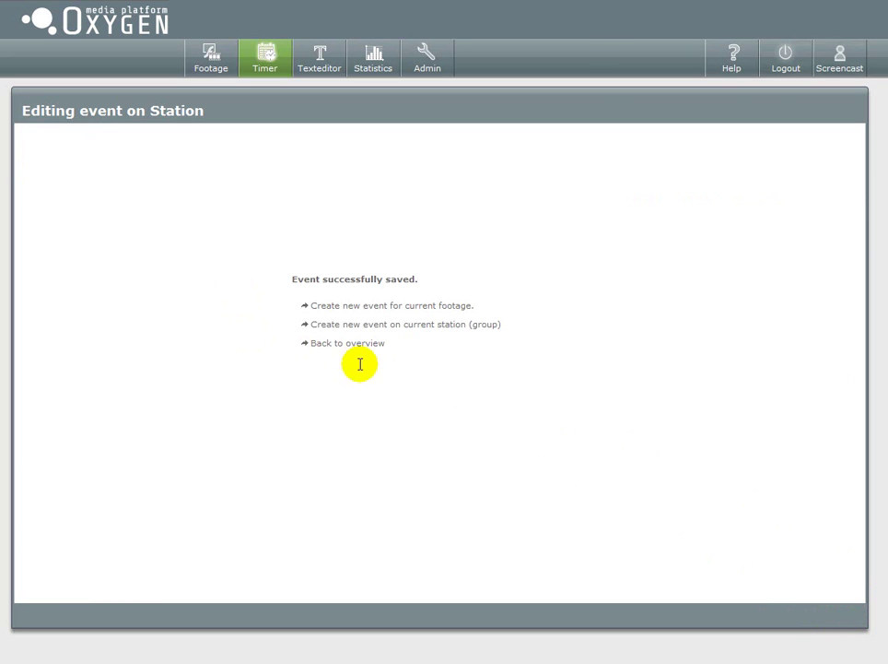
click(336, 344)
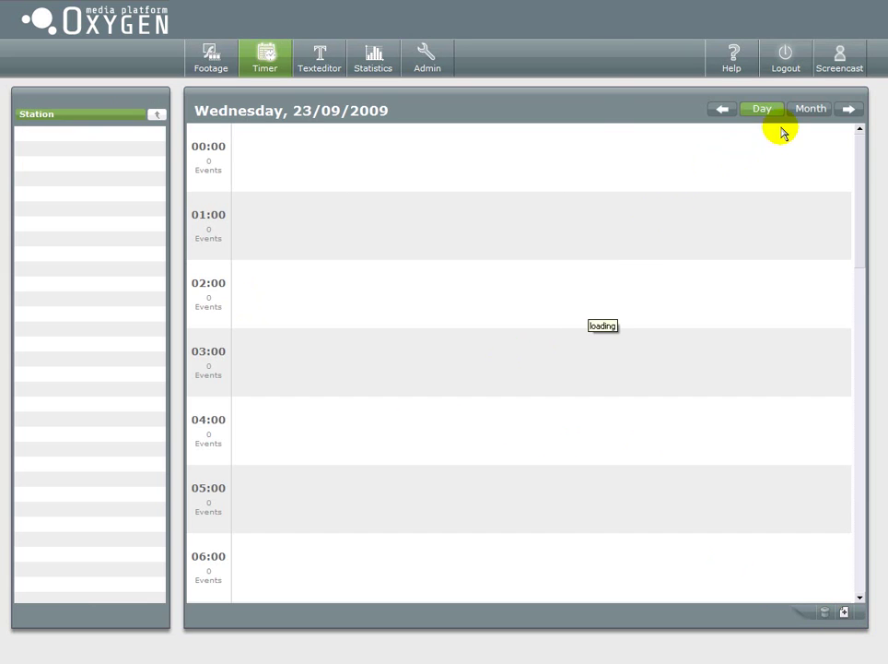
- Open the event on 25 September from the month calendar and delete it
click(811, 109)
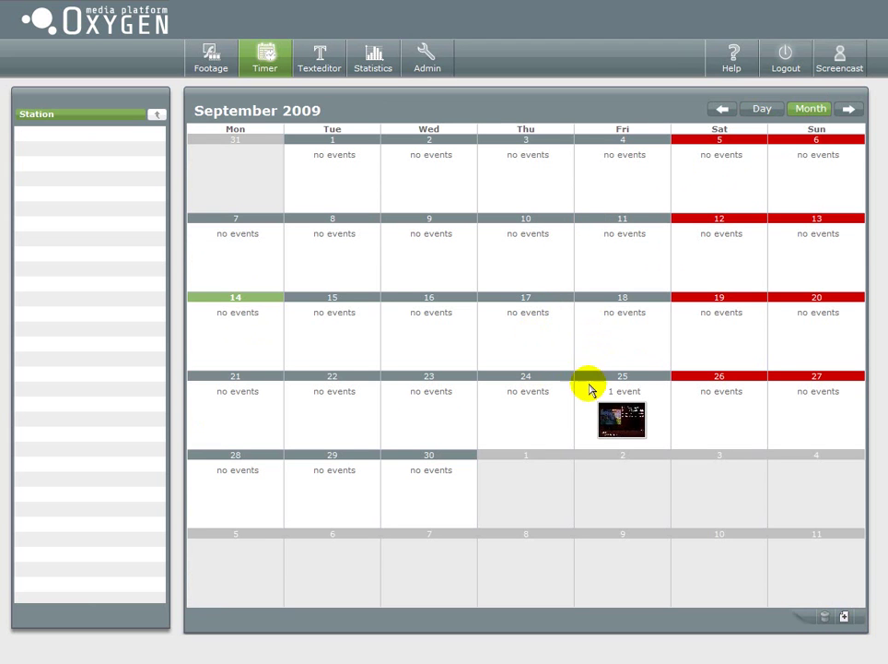
mouse_move(587, 422)
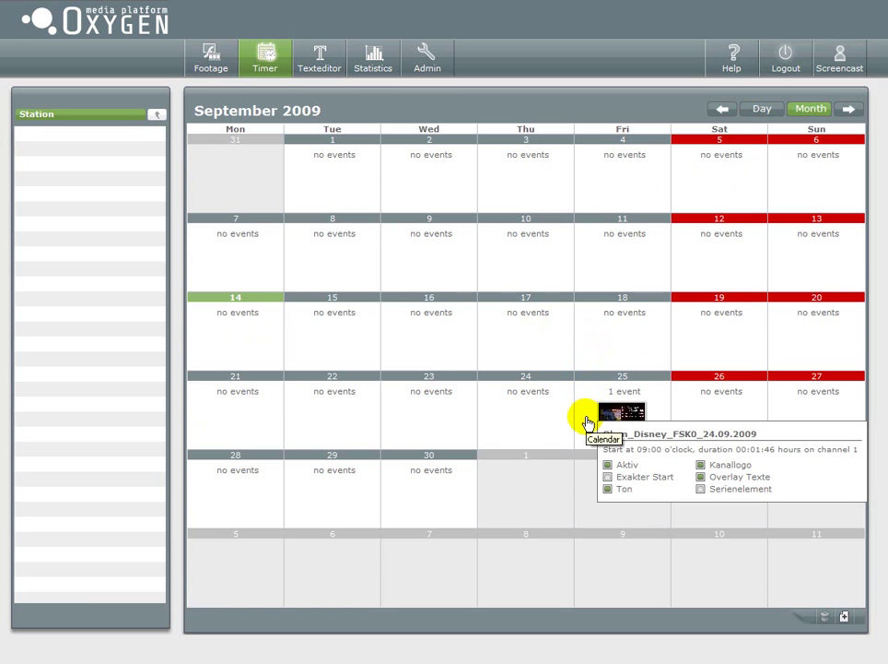
click(599, 424)
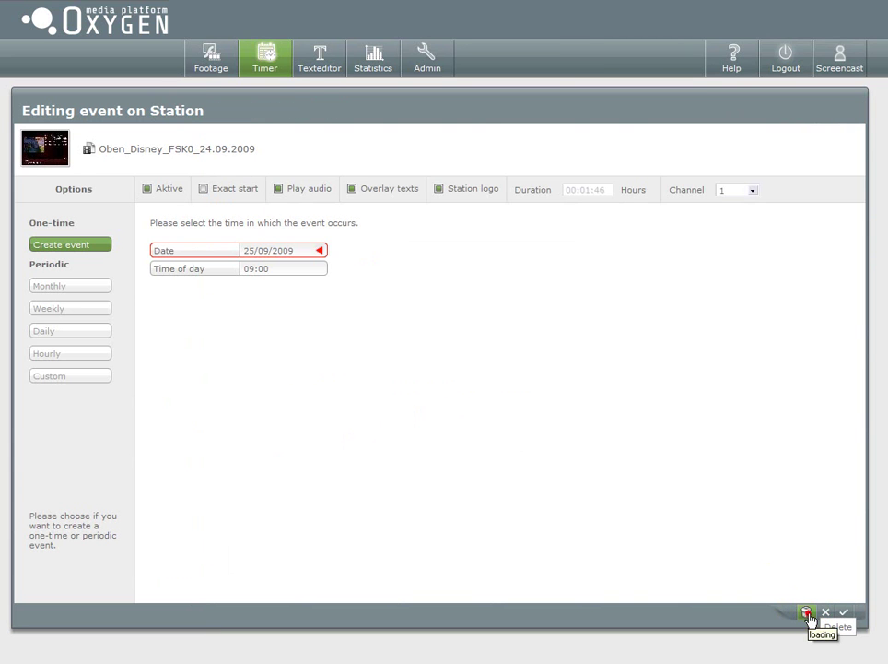
click(809, 614)
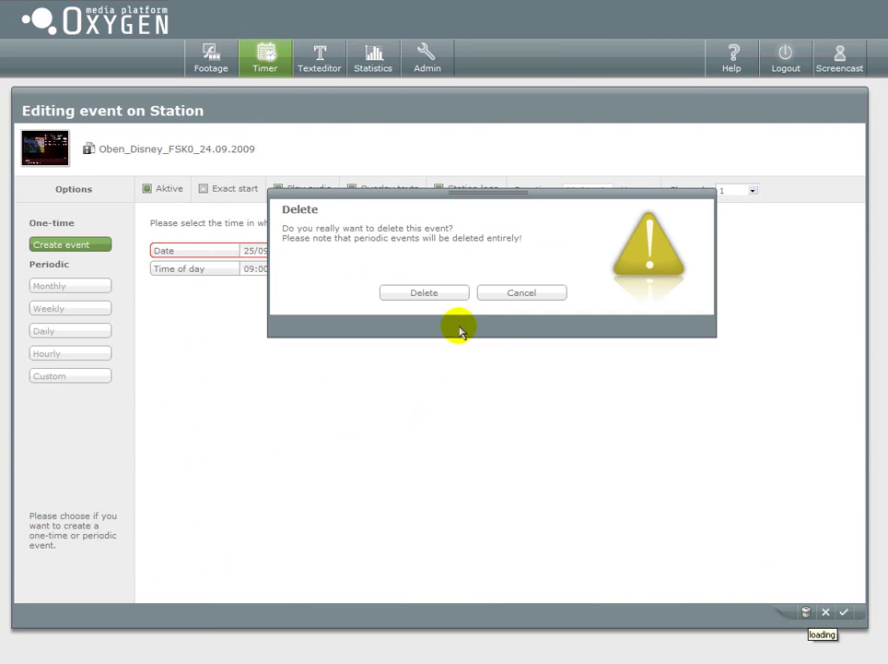
click(431, 295)
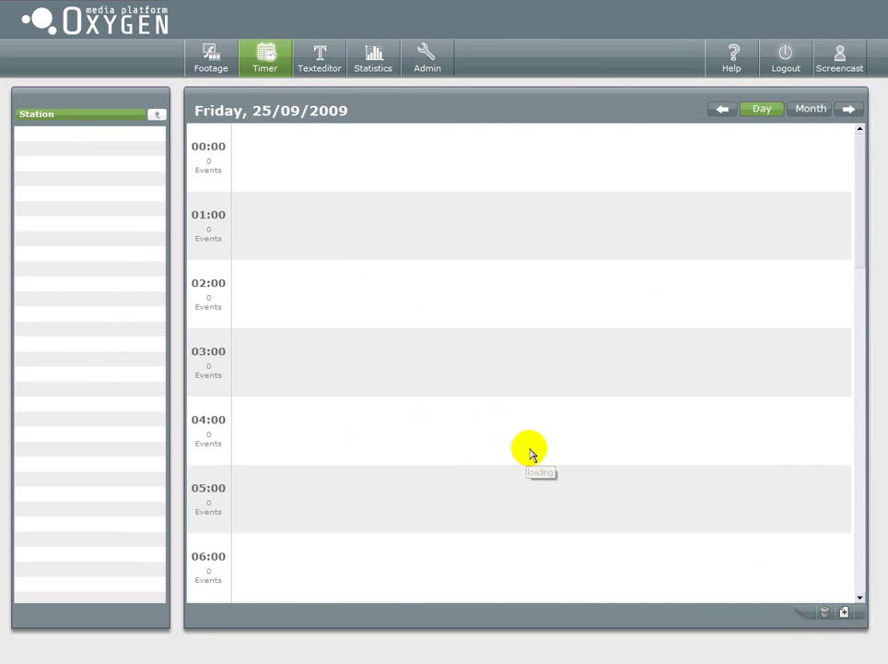
- Start a new event in the 12:00 slot of Tuesday, 22 September 2009, using the house image from the filled folder
click(807, 107)
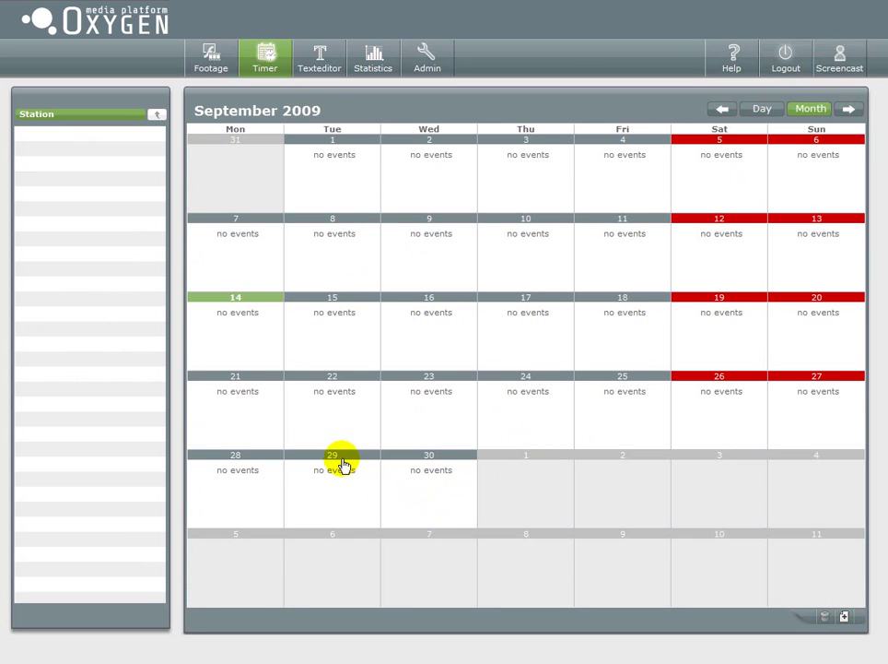
click(337, 419)
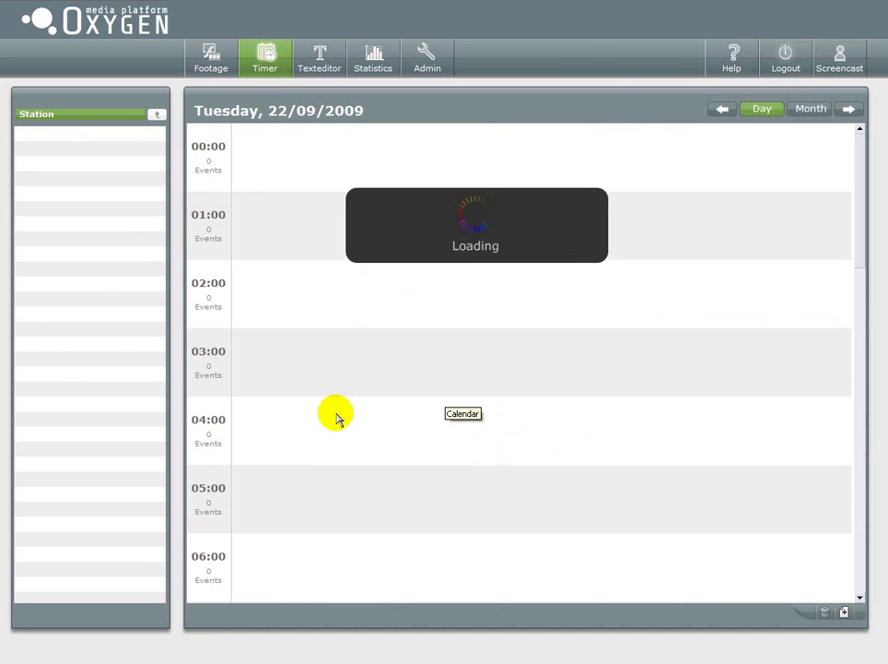
scroll(356, 414, down, 8)
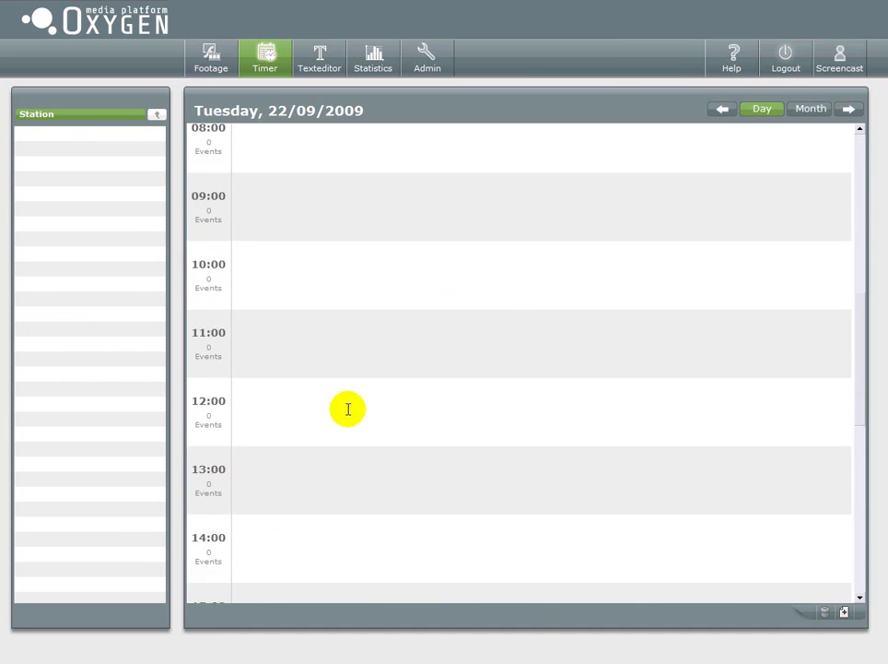
scroll(349, 409, down, 1)
click(289, 339)
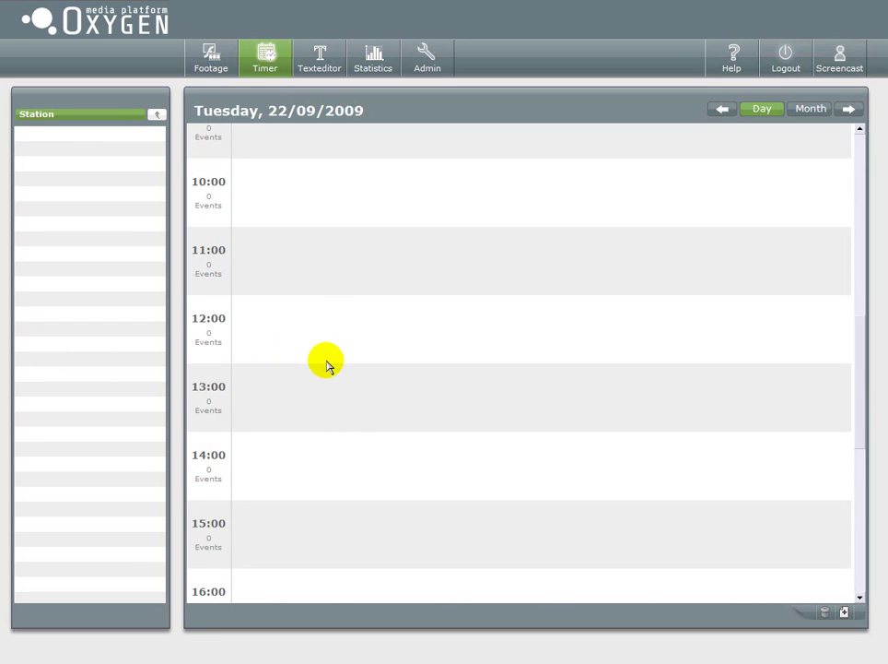
click(296, 336)
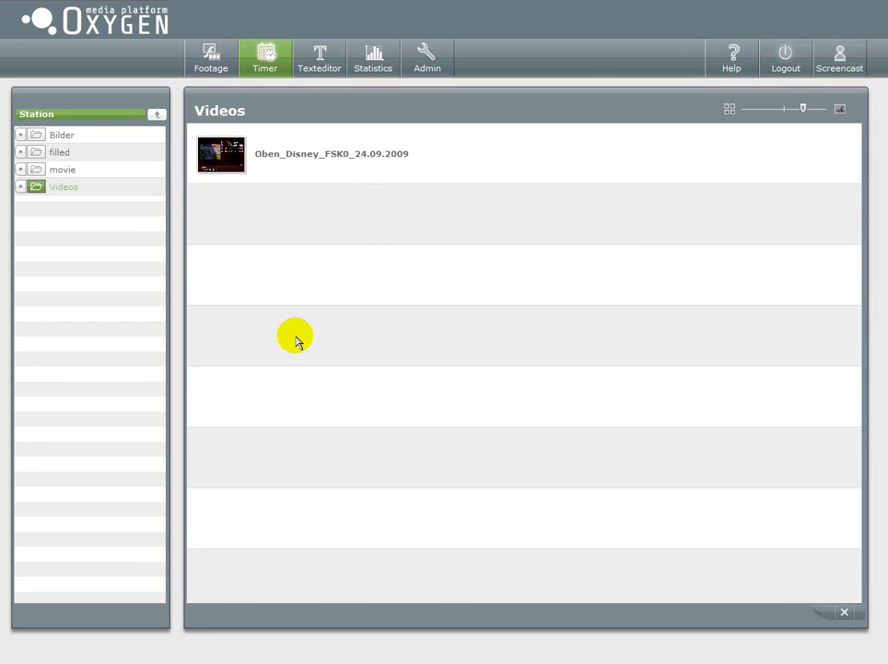
click(58, 156)
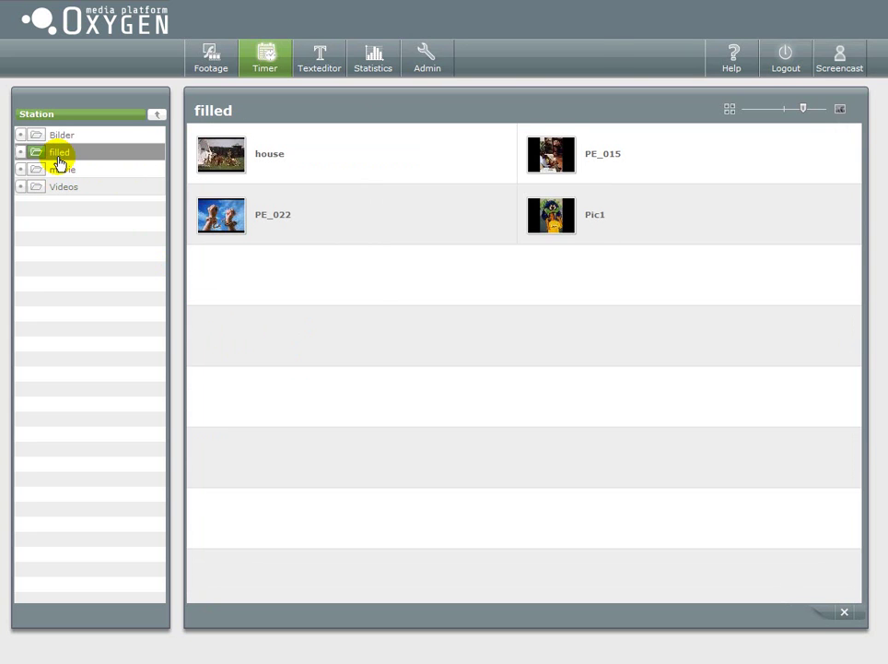
click(210, 152)
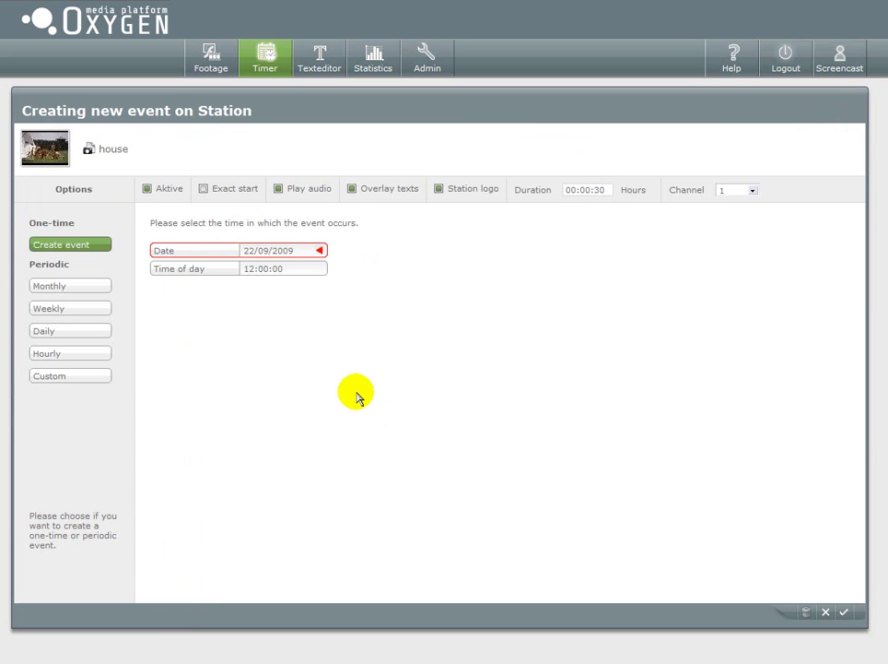
- Set the one-time event's date to 16.09.2009
click(253, 252)
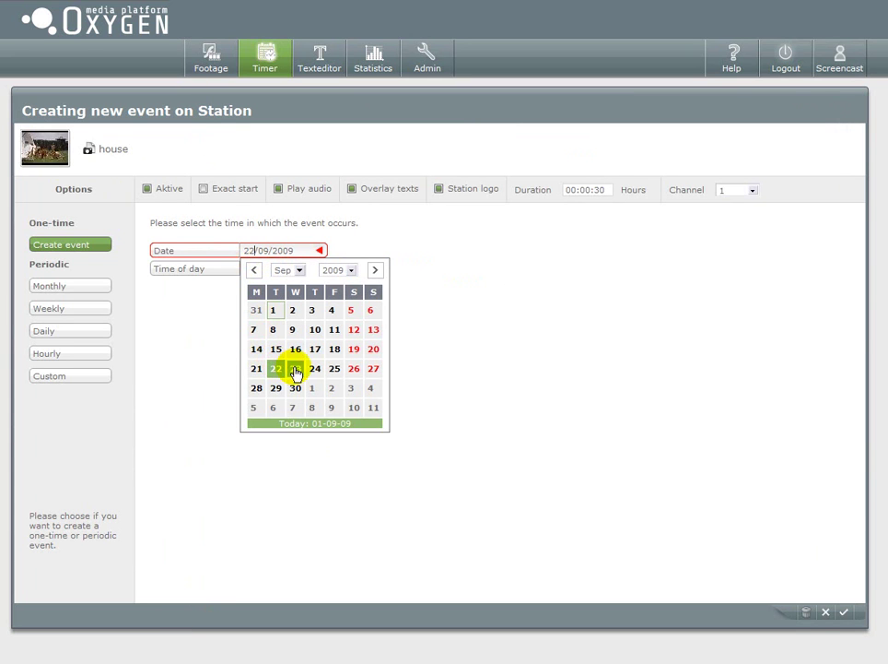
click(297, 350)
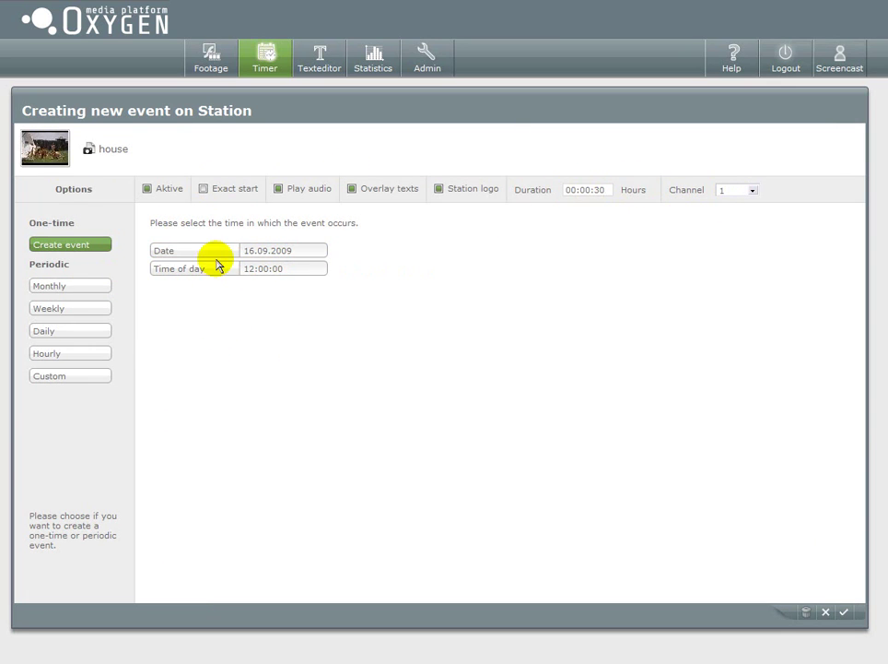
- Review the scheduling settings offered for monthly, weekly, daily, hourly and custom periodic events
click(58, 287)
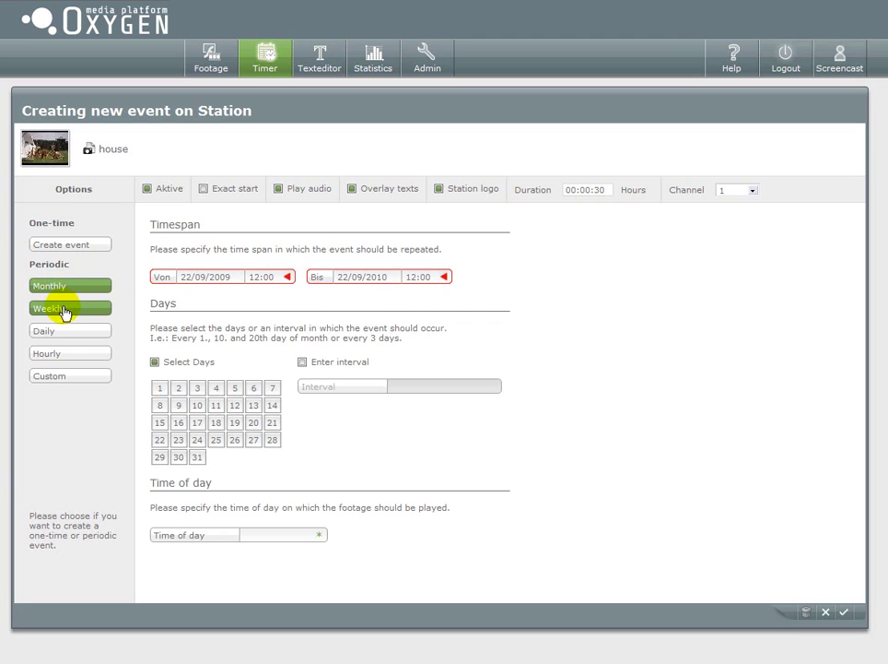
click(64, 311)
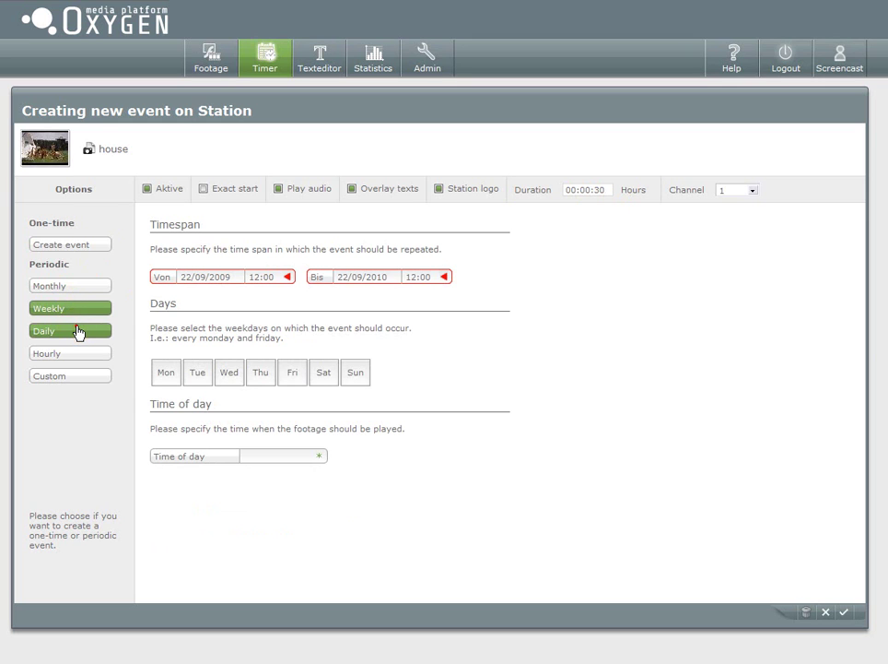
click(78, 332)
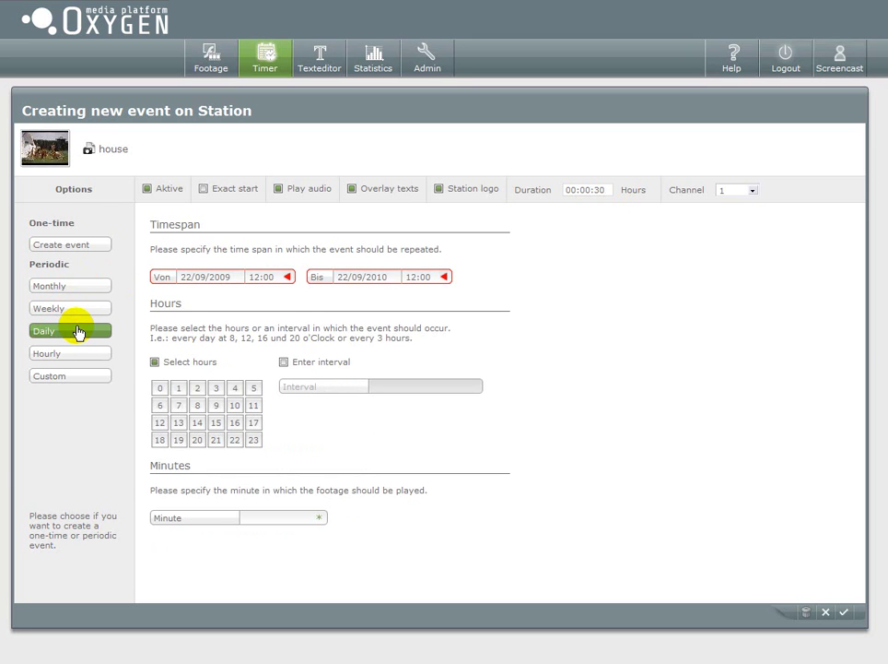
click(79, 357)
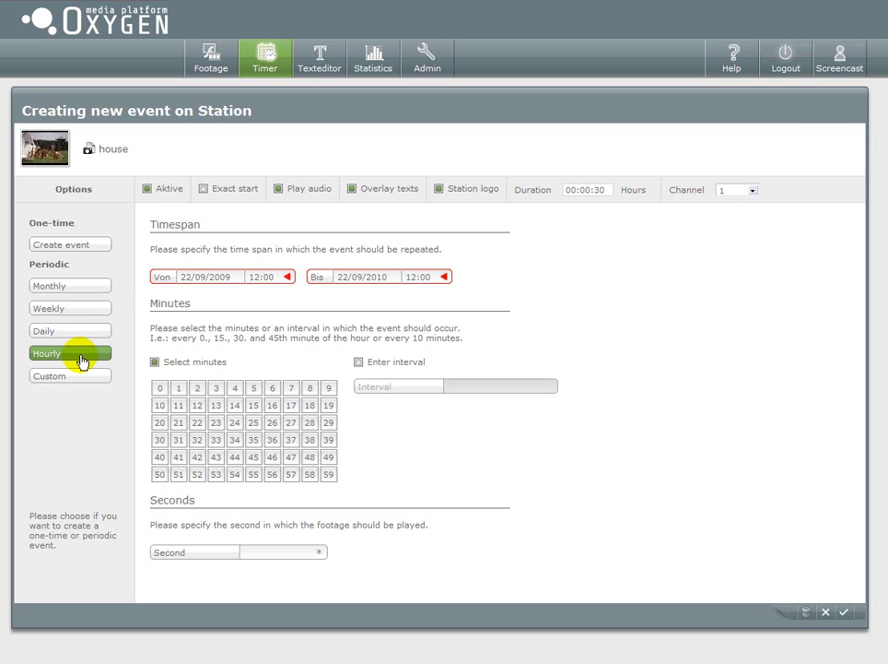
click(79, 377)
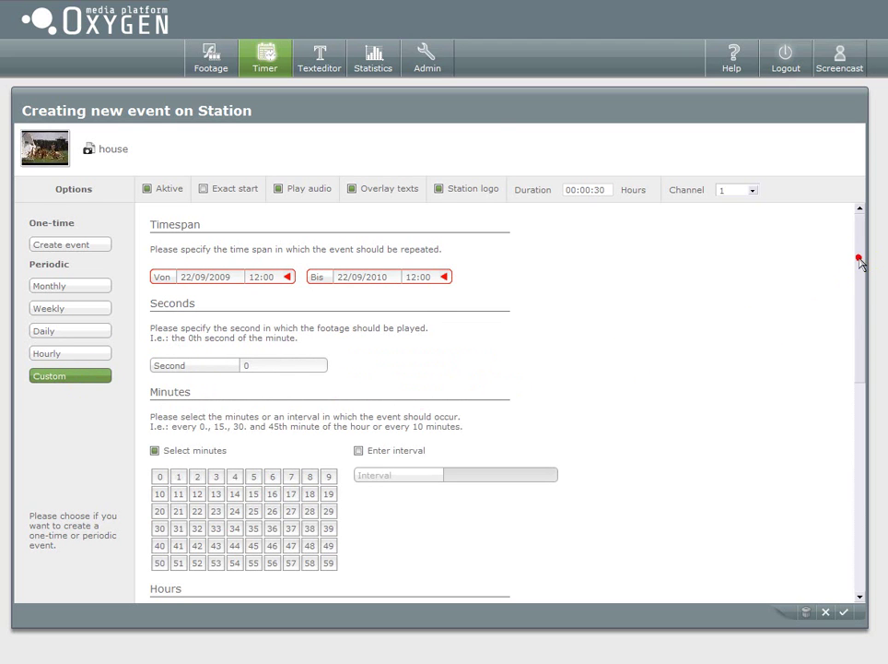
mouse_move(860, 262)
mouse_down()
mouse_move(859, 479)
mouse_move(862, 256)
mouse_up()
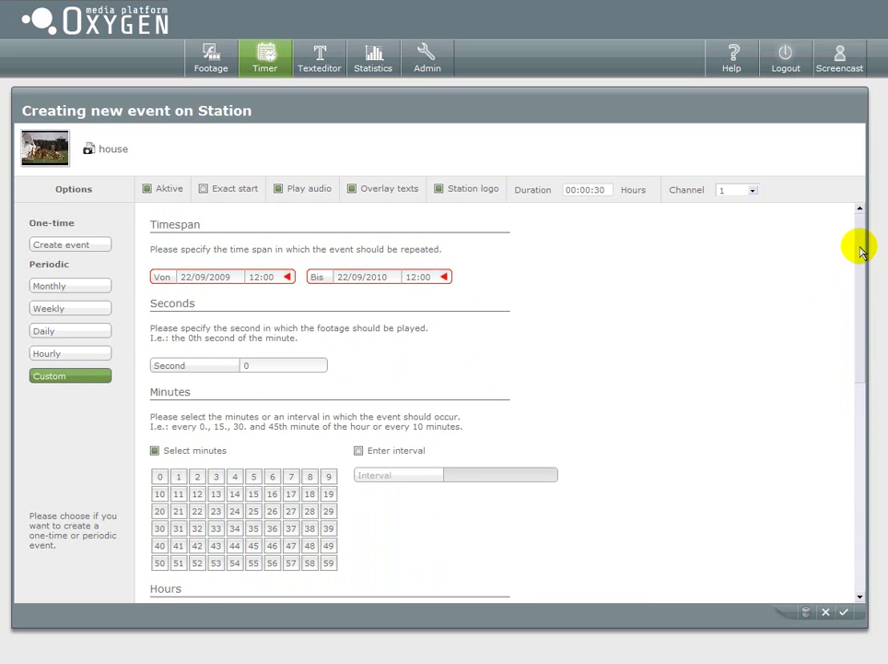
- Make the house event weekly and set its timespan from 14.09.2009 to 30.09.2009
click(62, 309)
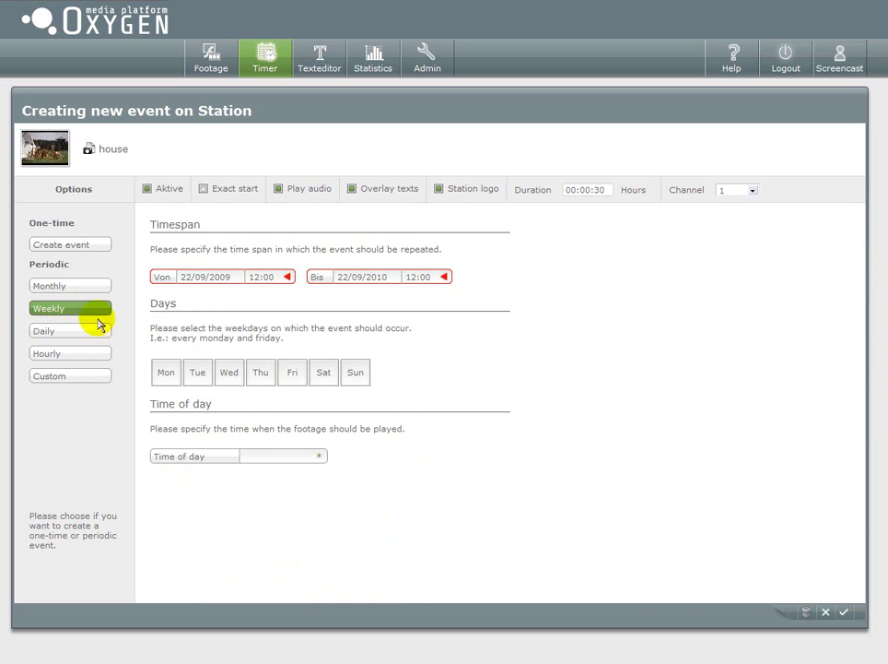
click(190, 277)
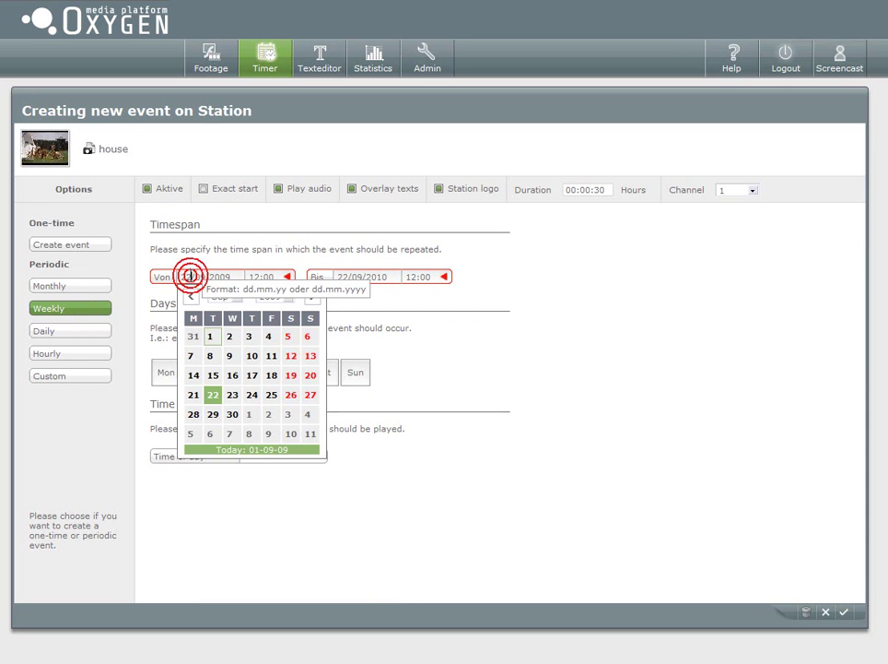
click(193, 376)
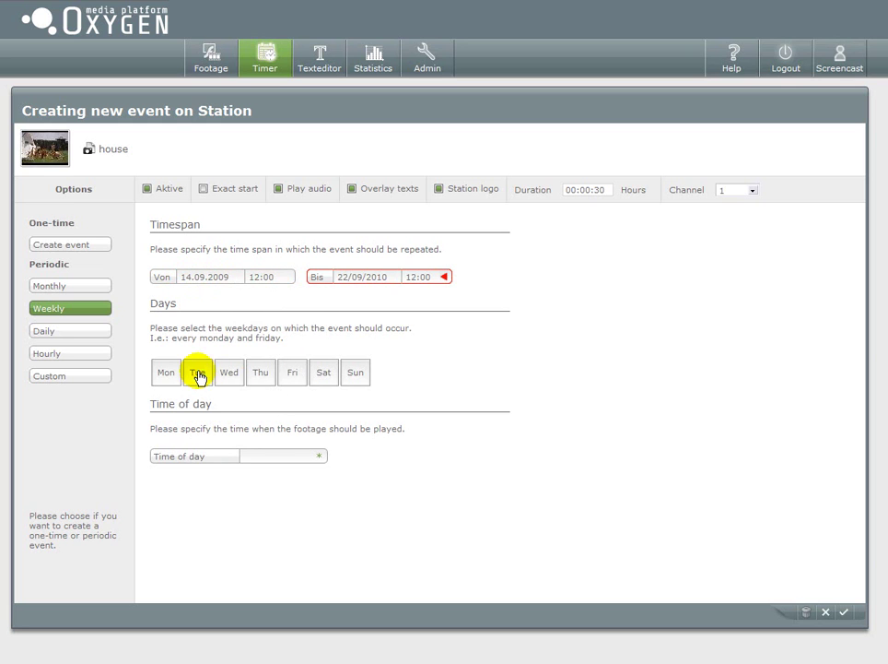
click(355, 276)
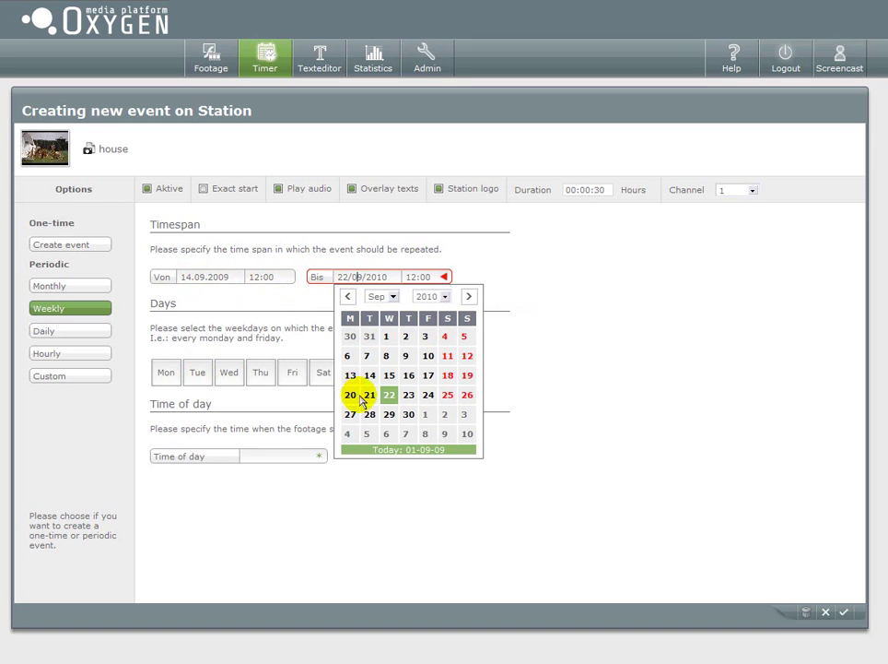
click(408, 414)
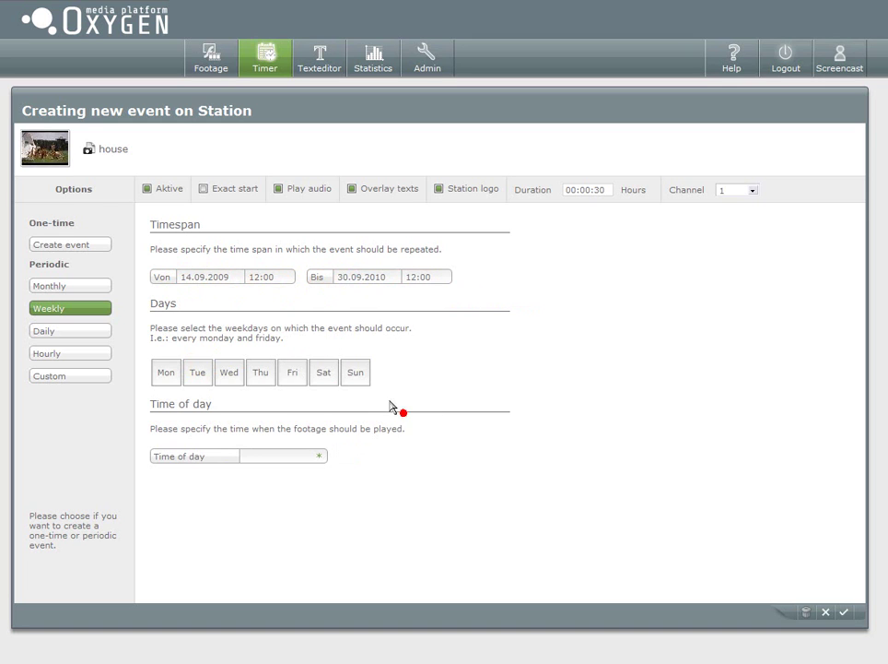
click(380, 277)
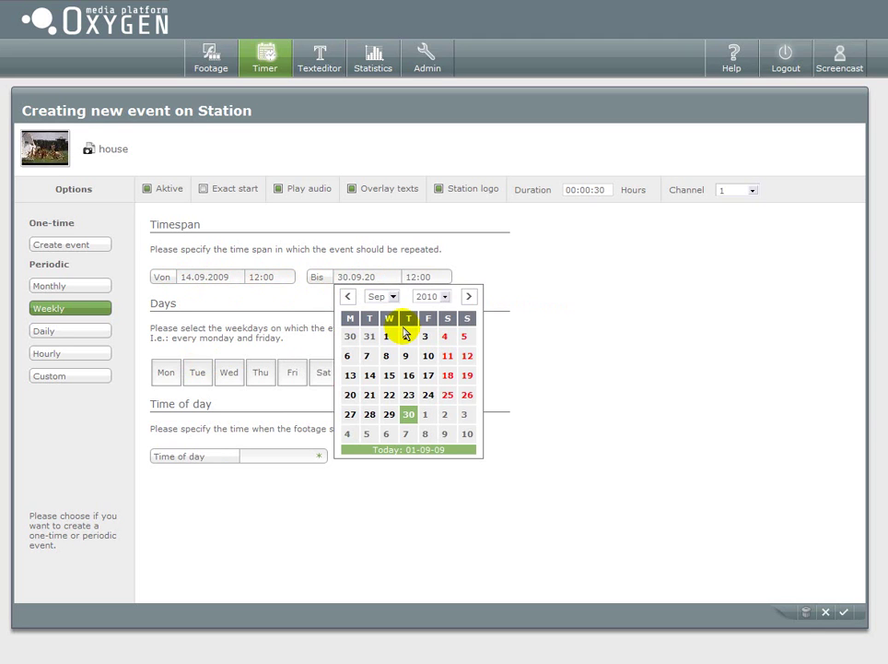
click(644, 286)
- Schedule the weekly event for Monday, Tuesday, Thursday, Friday and Sunday with 09:00 as the time of day
click(166, 378)
click(196, 379)
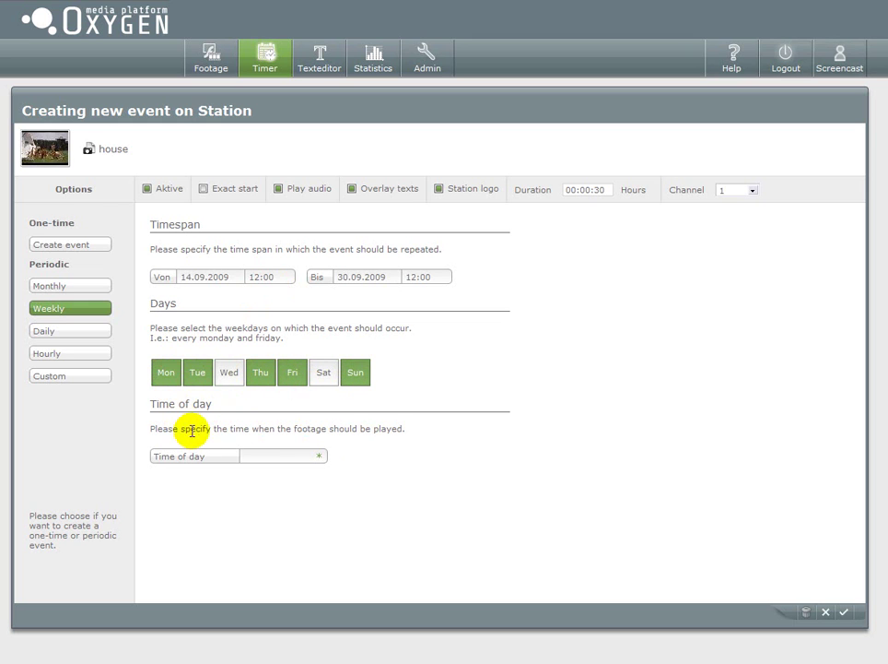
click(255, 456)
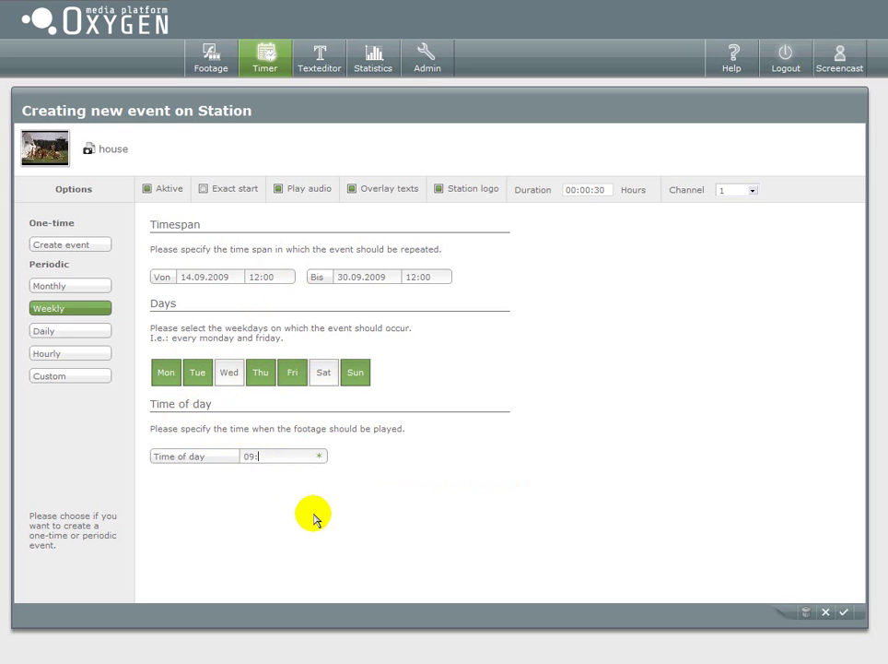
- Set both the start and end times of the timespan to 08:00, then save the event and return to the overview
click(259, 276)
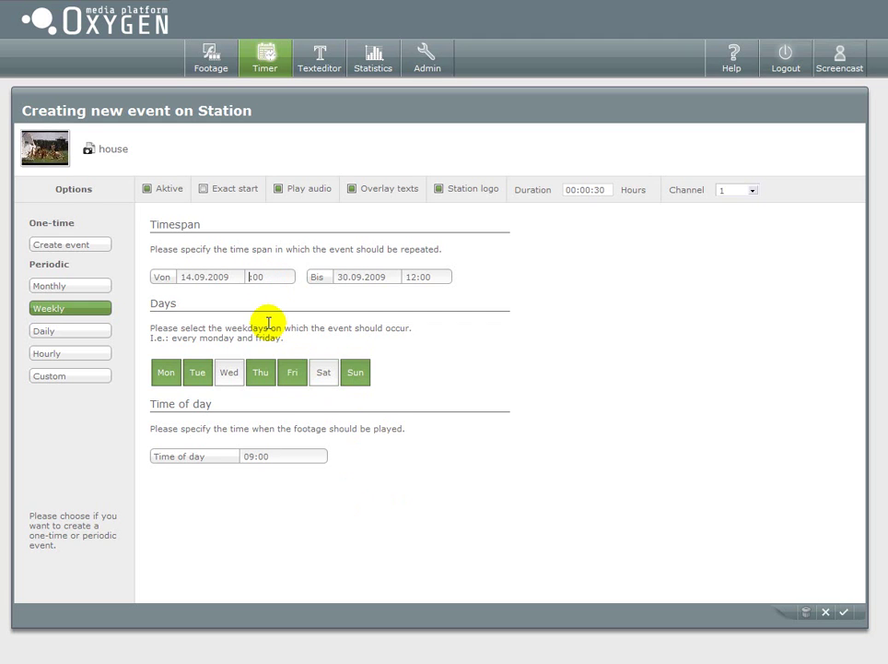
click(417, 277)
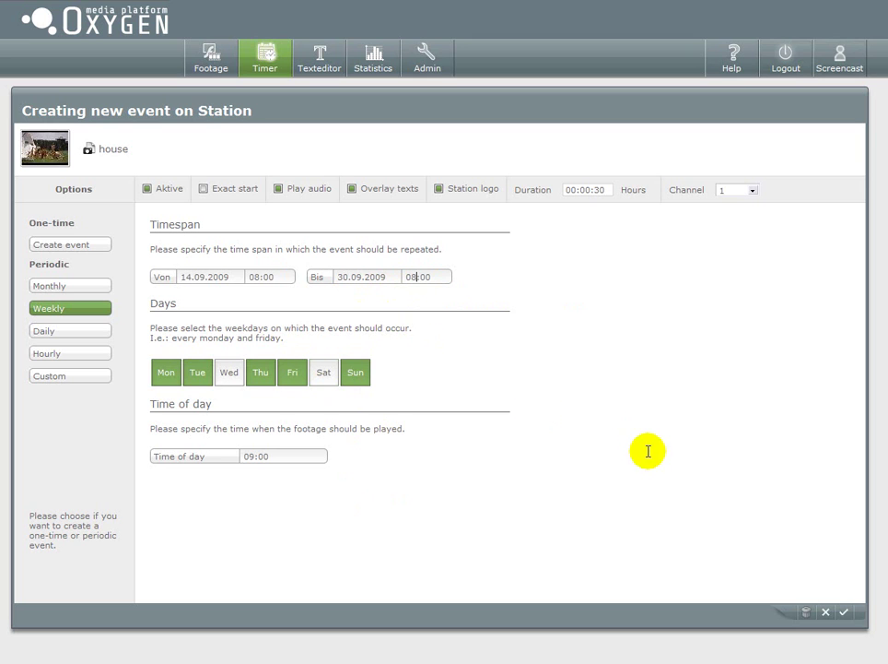
click(844, 613)
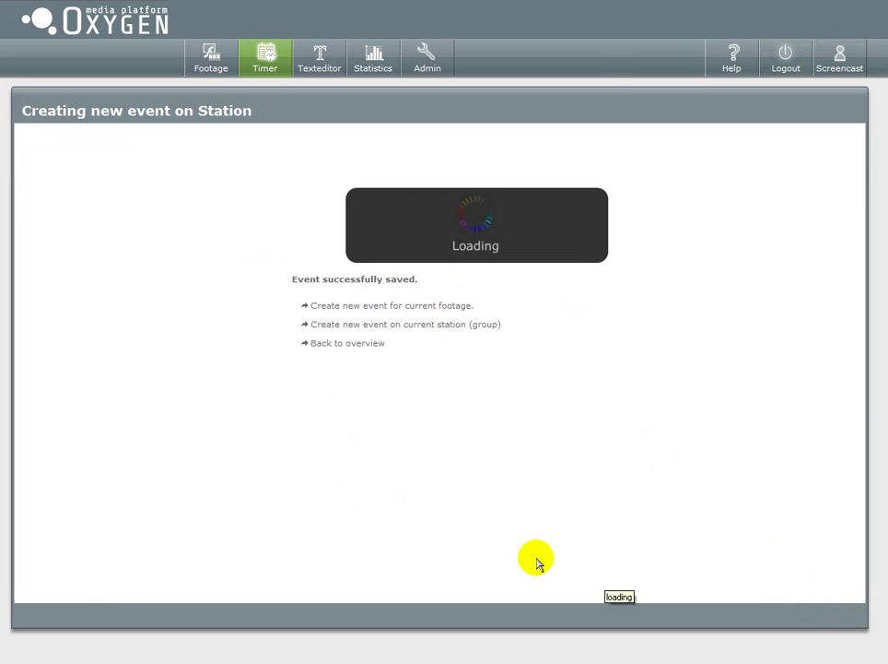
click(348, 345)
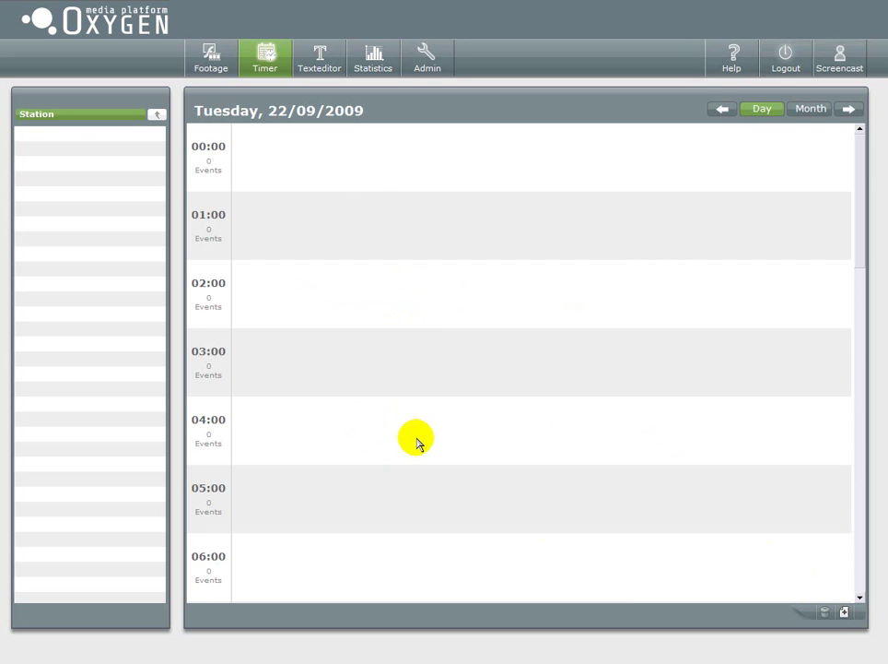
- Check the September 2009 month calendar for the weekdays on which the weekly event occurs
click(797, 108)
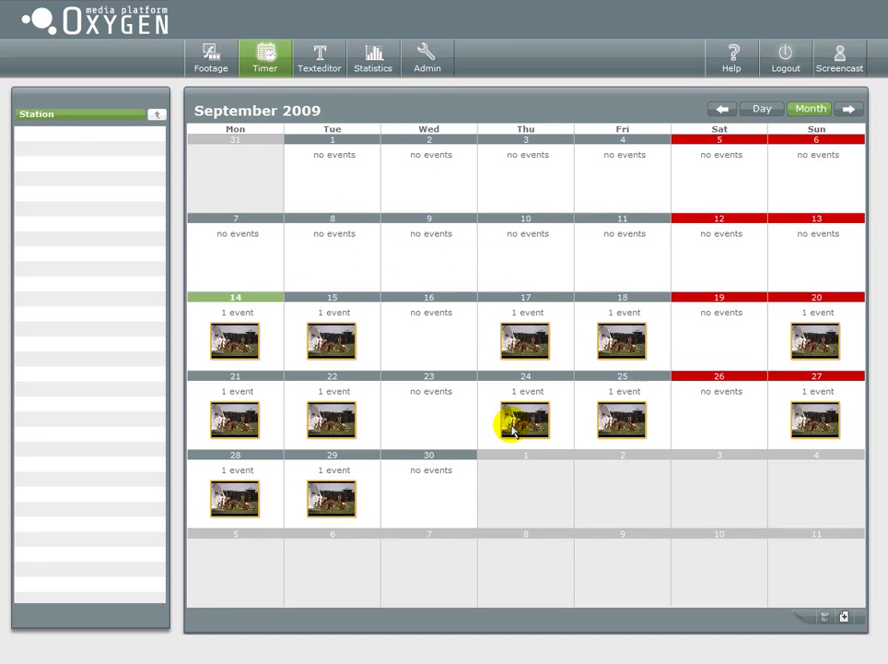
mouse_move(514, 429)
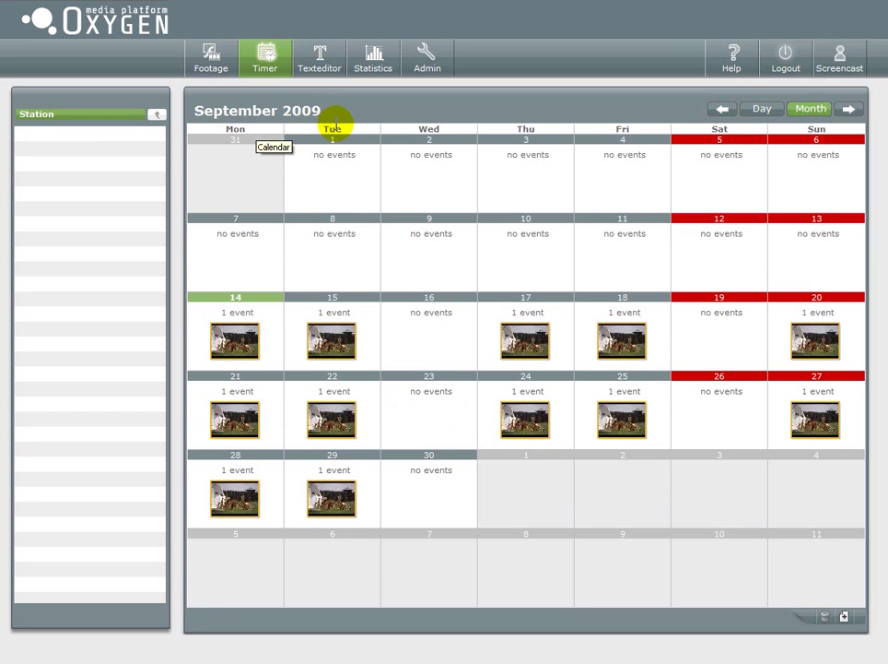
double_click(252, 129)
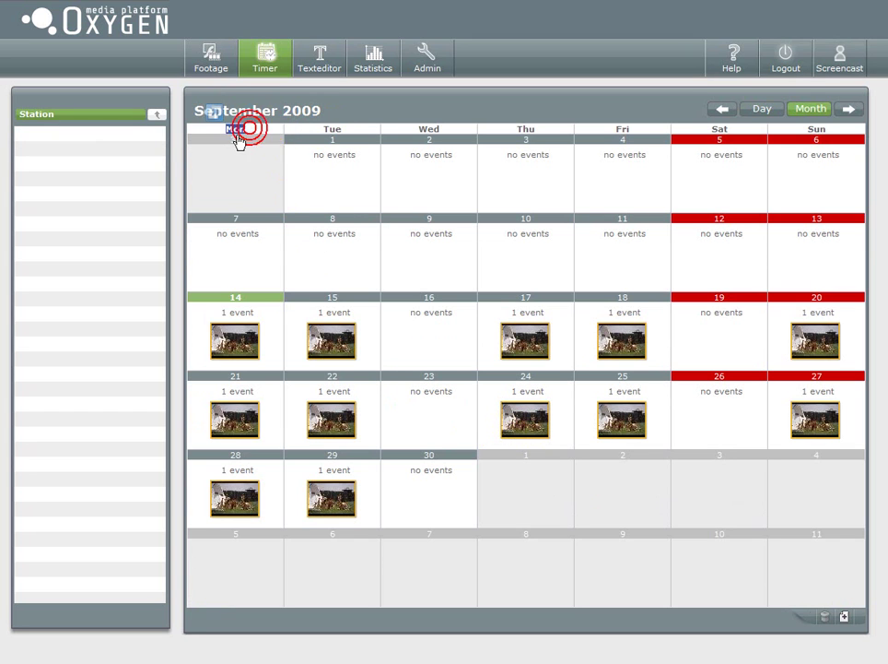
double_click(519, 129)
double_click(623, 129)
click(562, 128)
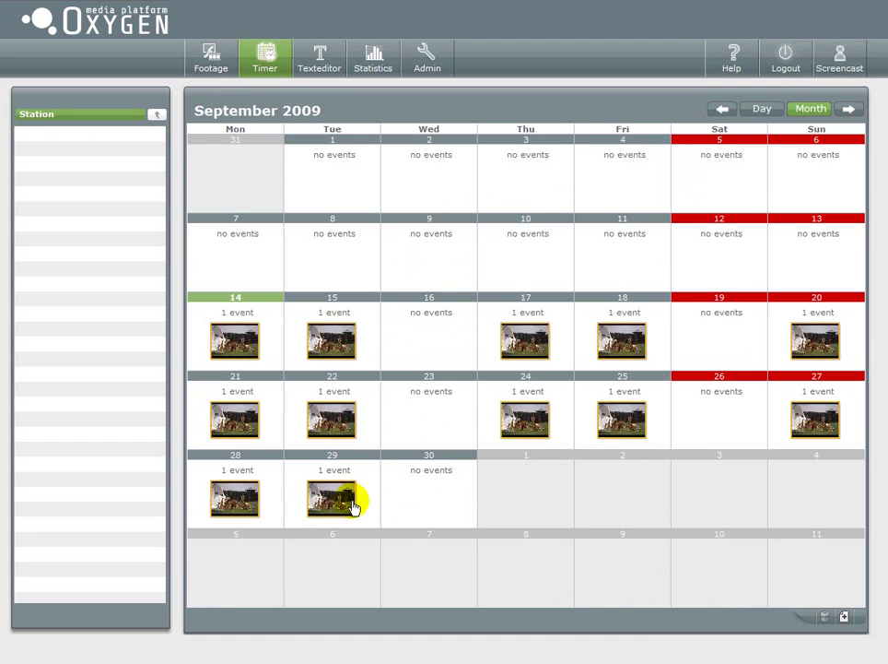
- Open the weekly event's 09:00 entry on 29 September 2009 from the month calendar and delete the event
click(334, 497)
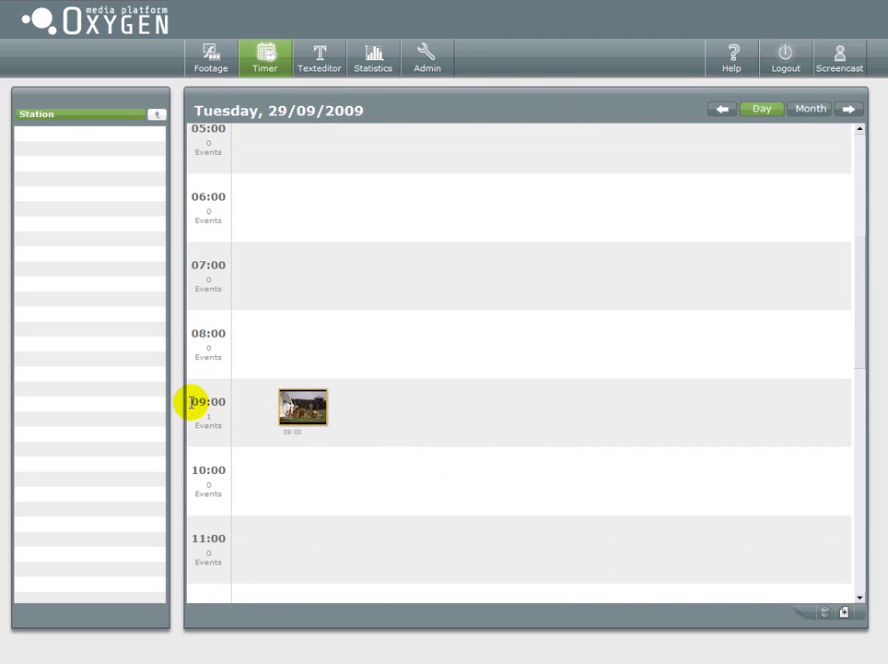
double_click(191, 402)
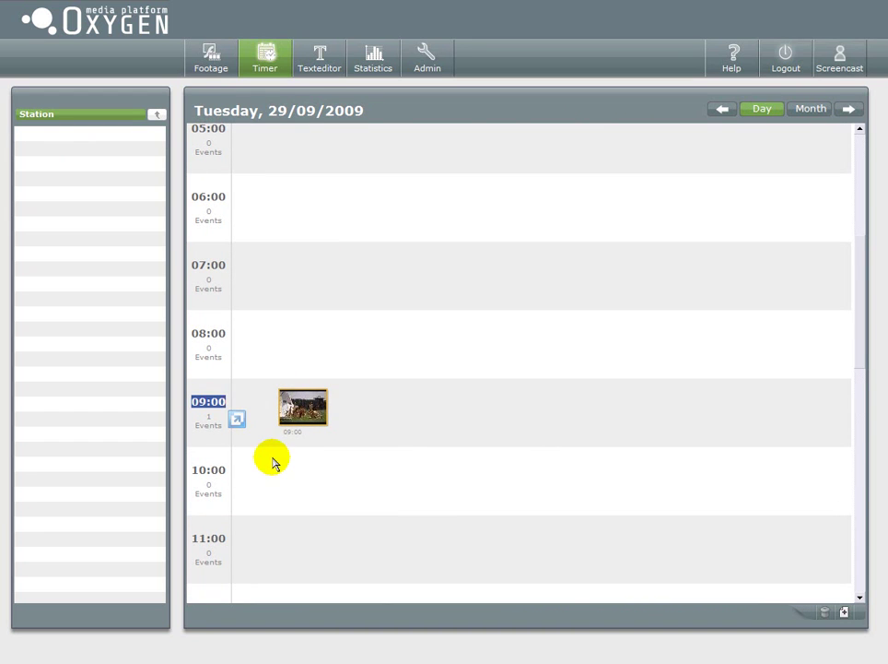
click(444, 516)
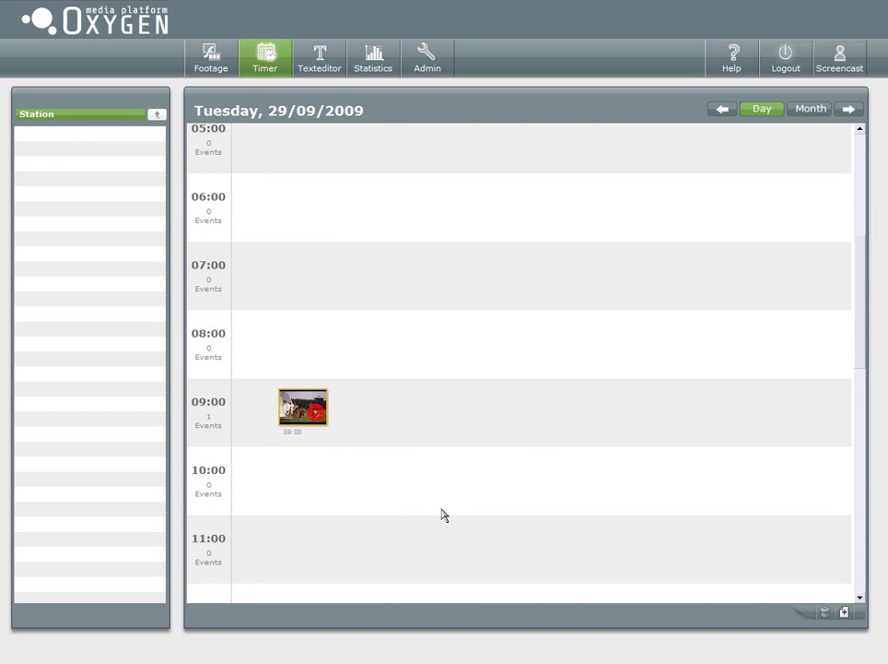
click(291, 396)
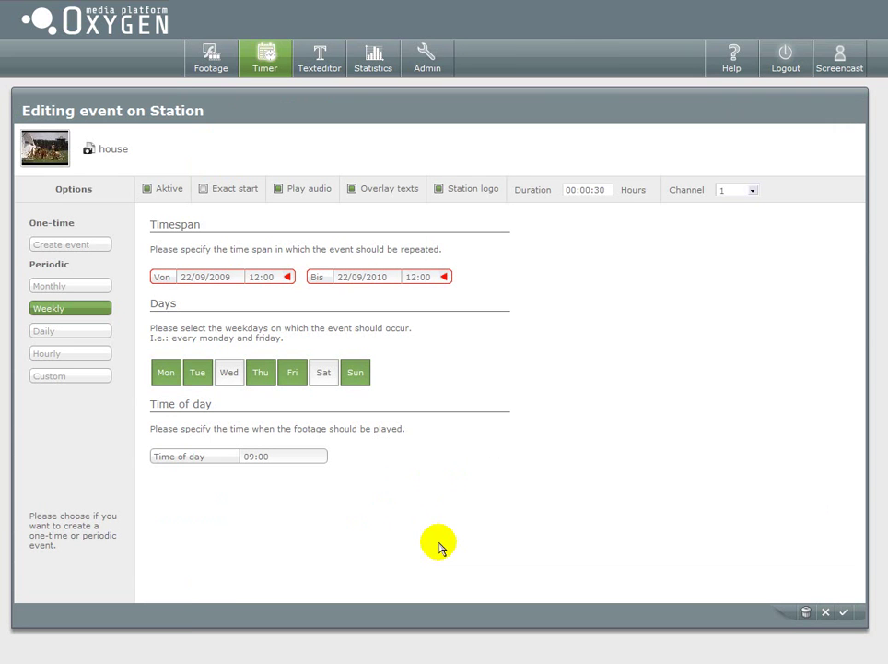
click(805, 612)
click(423, 293)
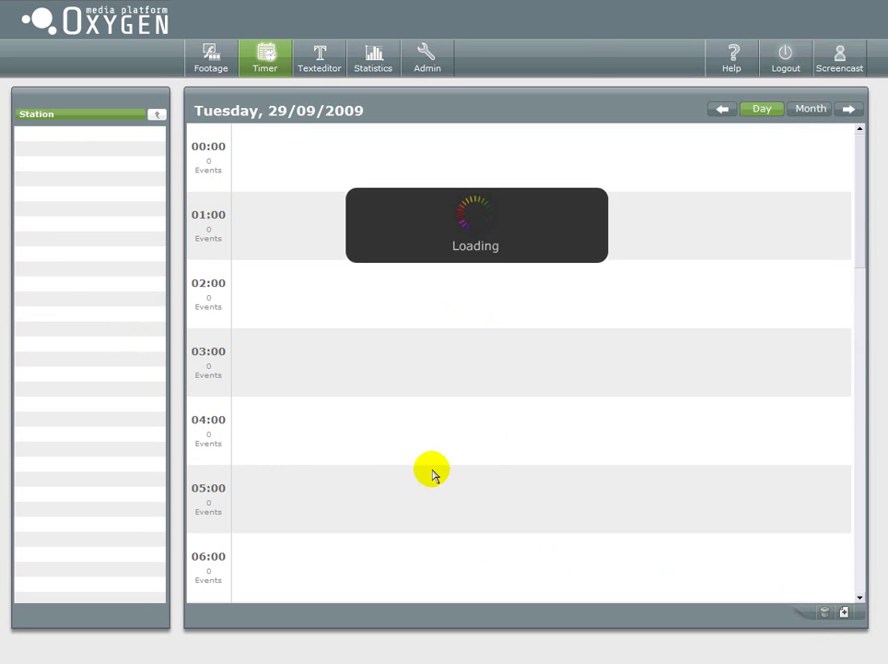
- Start a new event in the 03:00 slot of 15 September 2009 with image PE_022 from the filled folder and exact start enabled
click(806, 109)
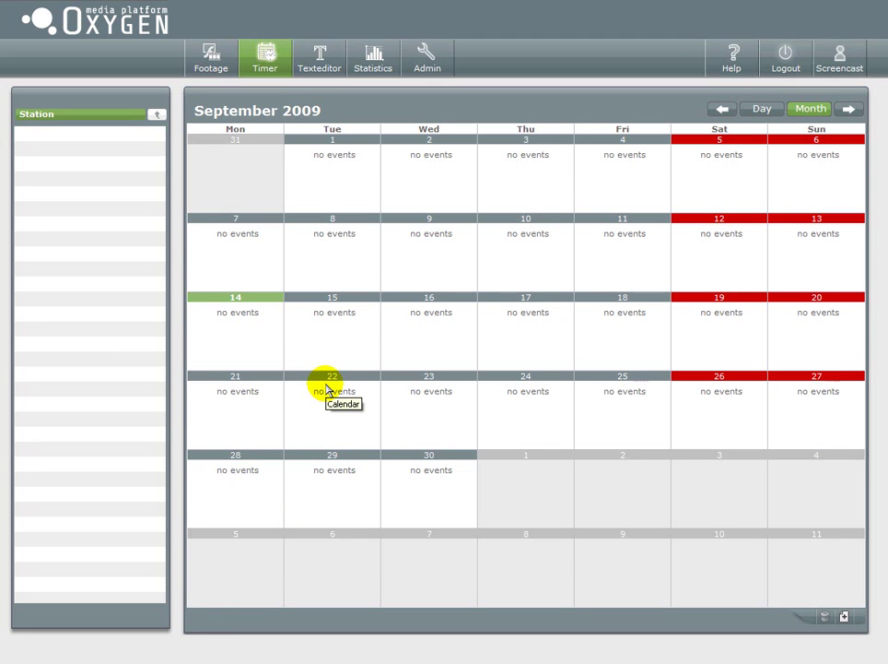
click(336, 339)
click(317, 339)
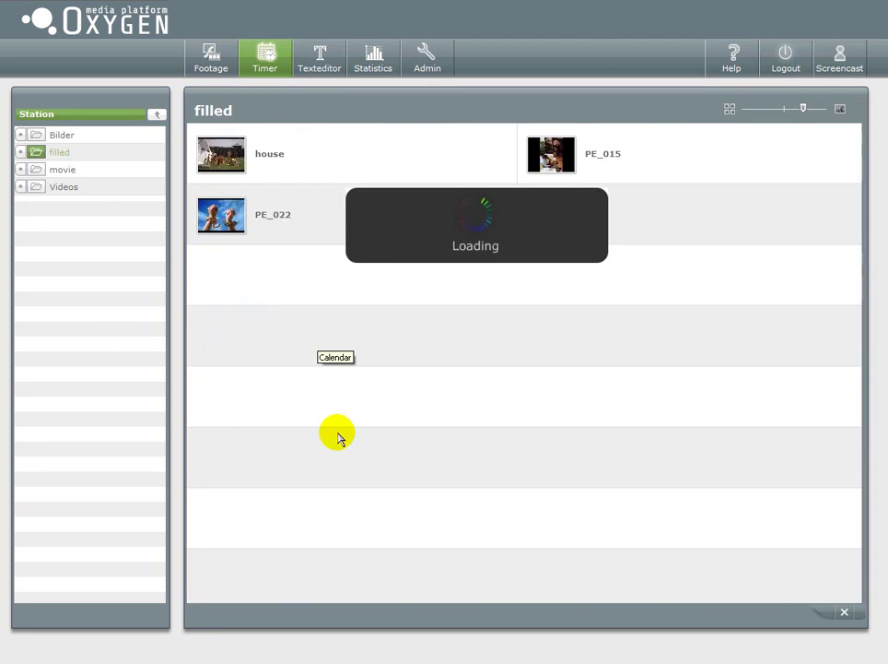
click(235, 217)
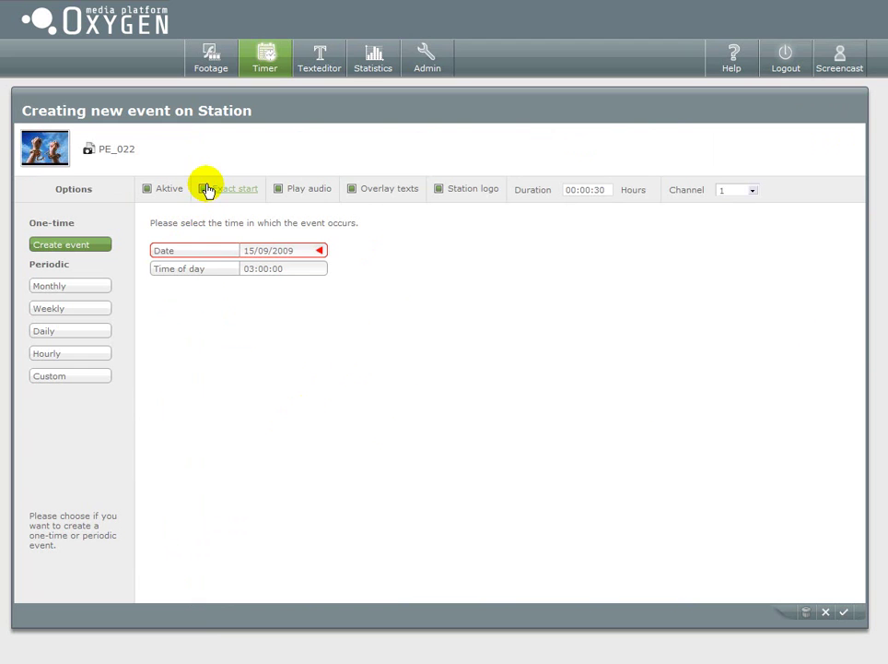
- Make the event a custom periodic event with a timespan from 14.09.2009 to 24.09.2009
click(68, 375)
click(210, 276)
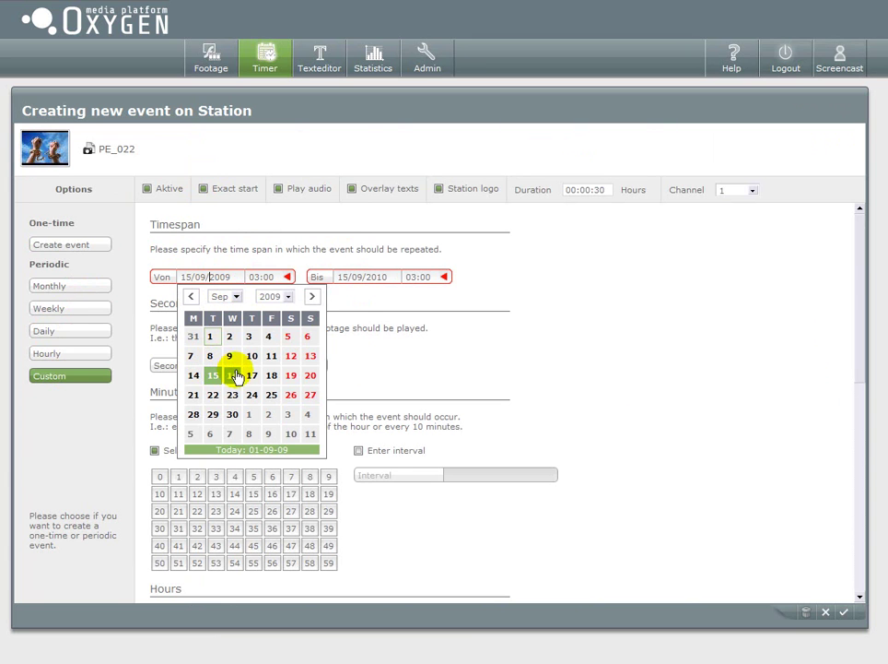
click(195, 375)
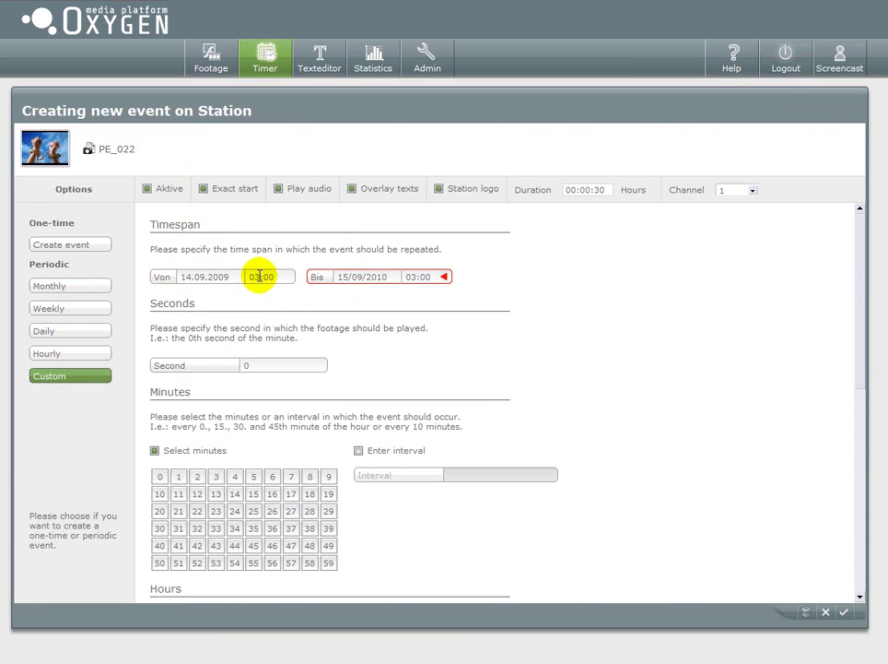
click(349, 276)
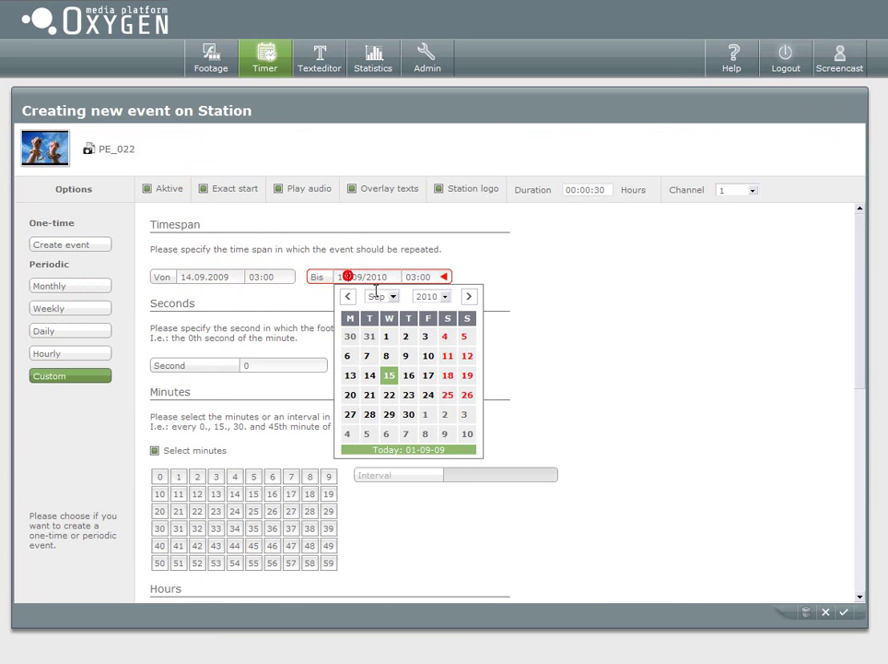
click(427, 394)
click(388, 276)
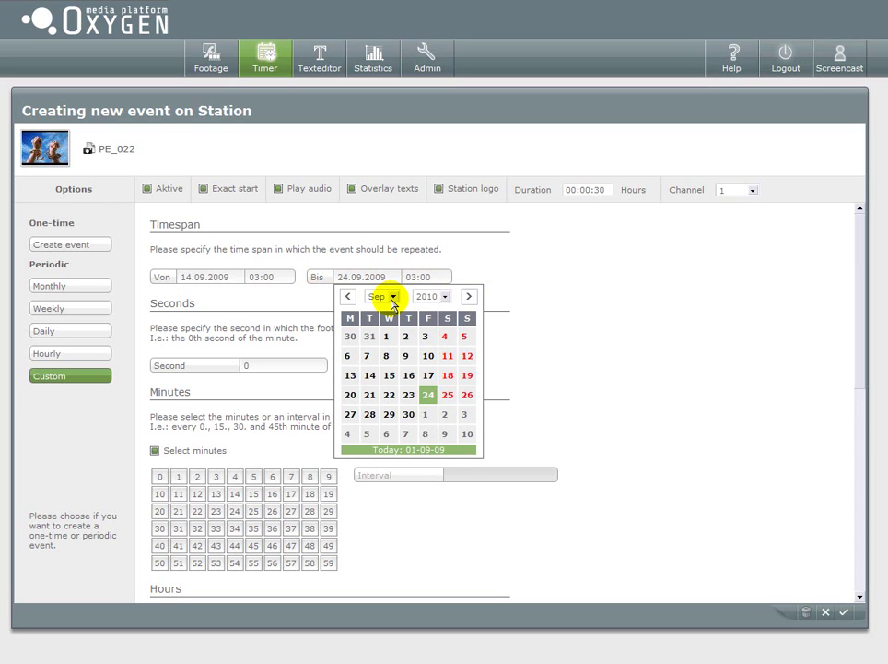
click(568, 283)
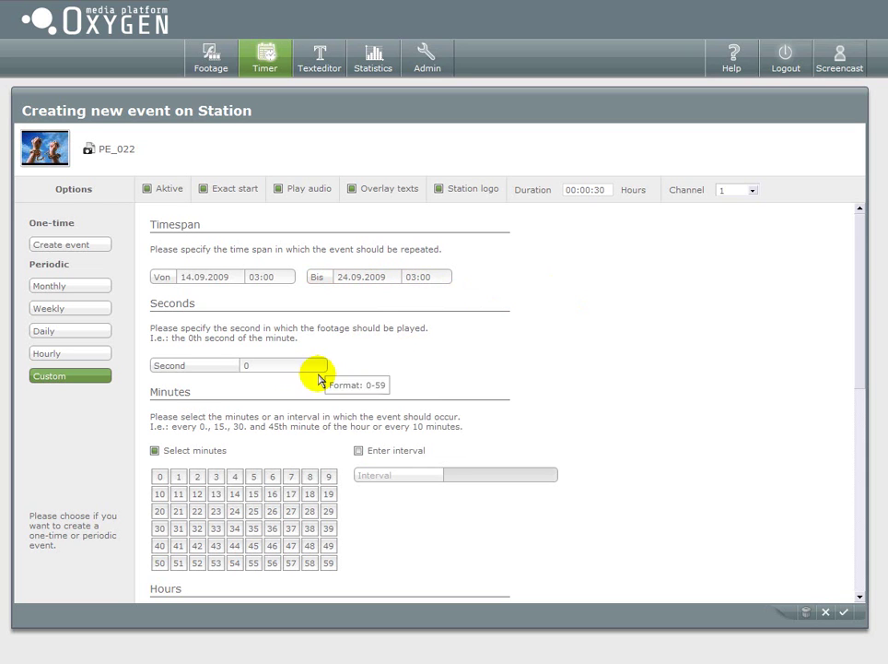
- Set the playback second to 30 and have the event recur at a minute interval of 5
scroll(357, 393, down, 1)
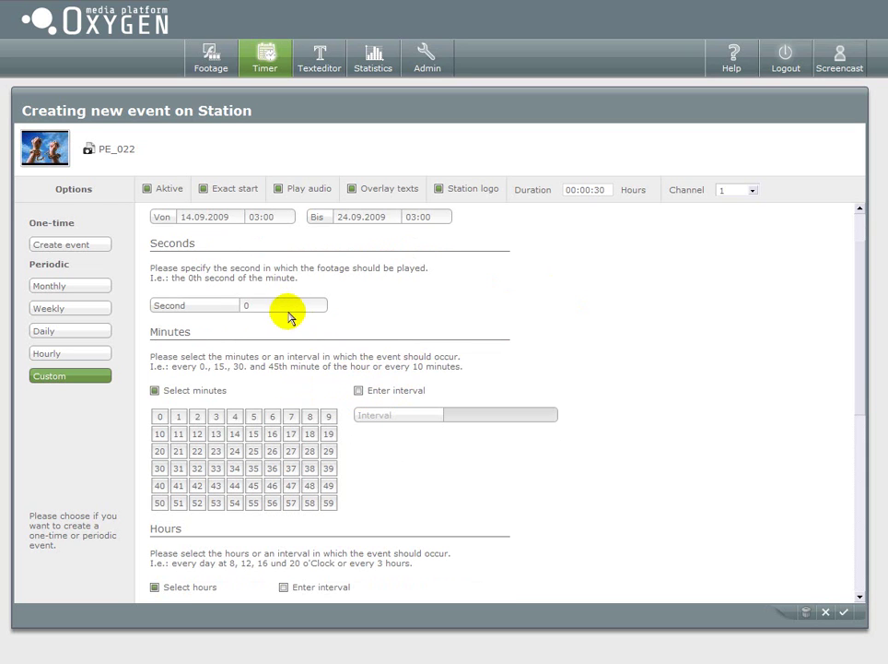
drag(285, 307, 223, 311)
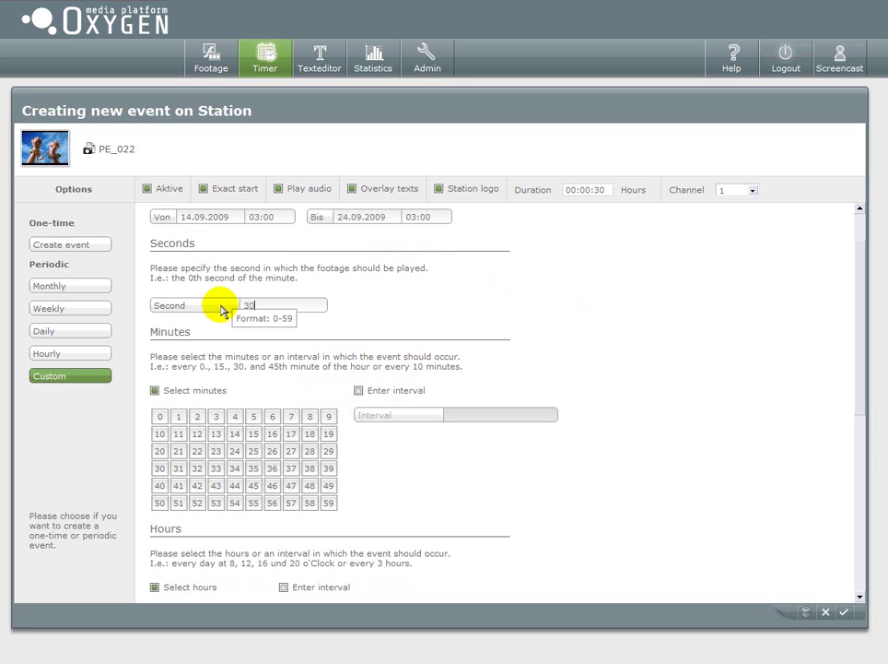
click(178, 417)
scroll(431, 453, down, 1)
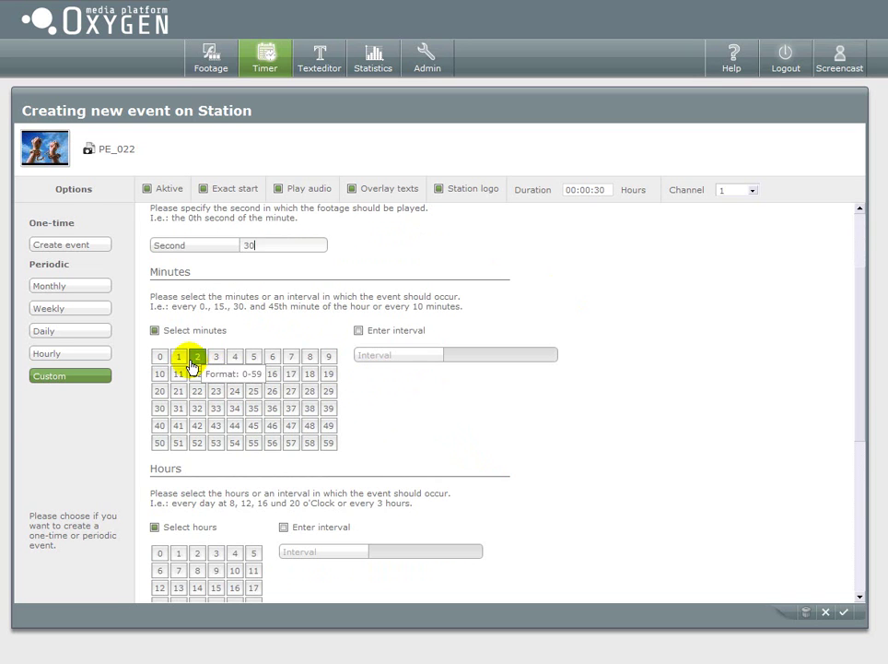
click(359, 331)
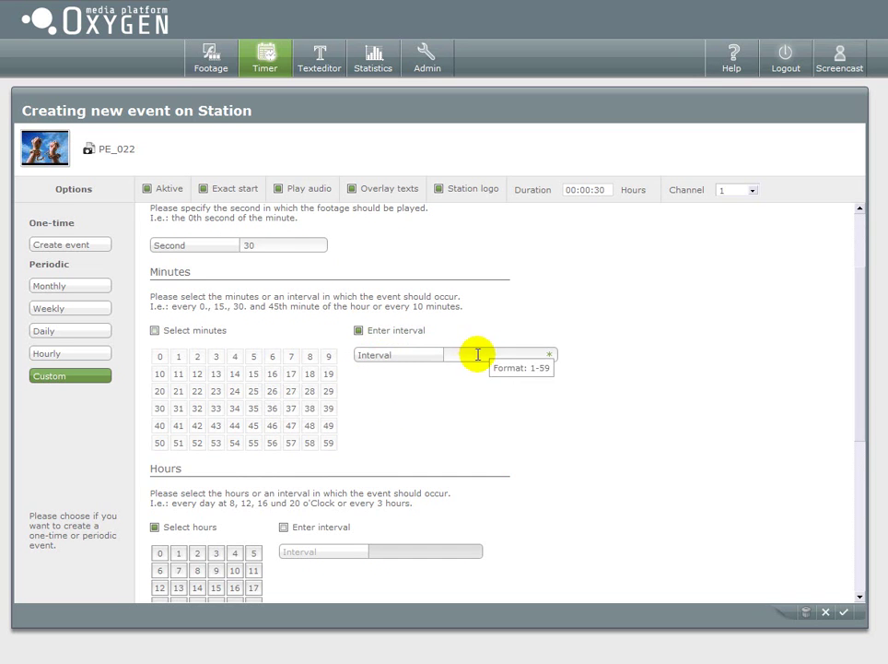
click(475, 353)
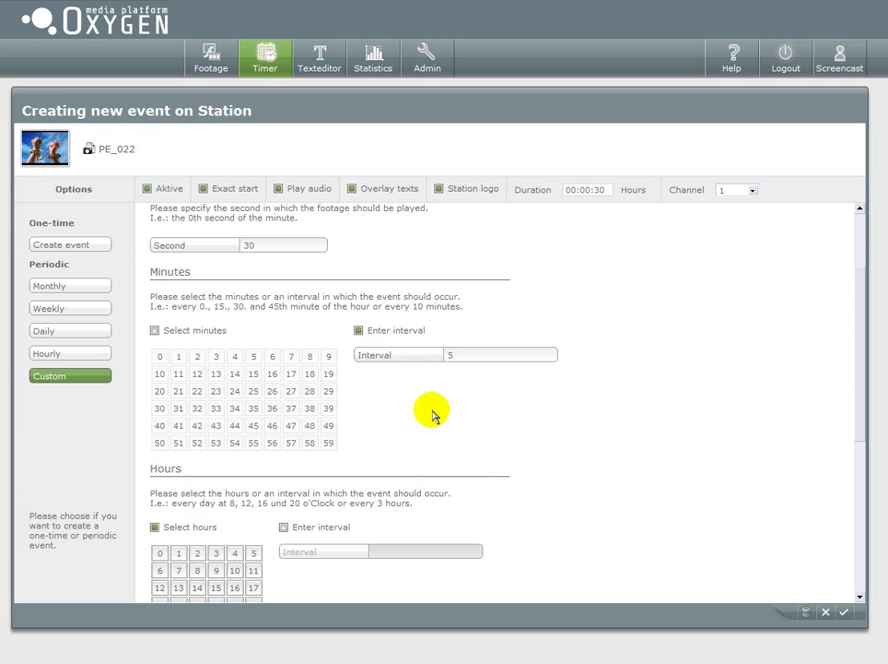
- Select the hours 6 through 18 in which the custom event should occur
scroll(433, 416, down, 1)
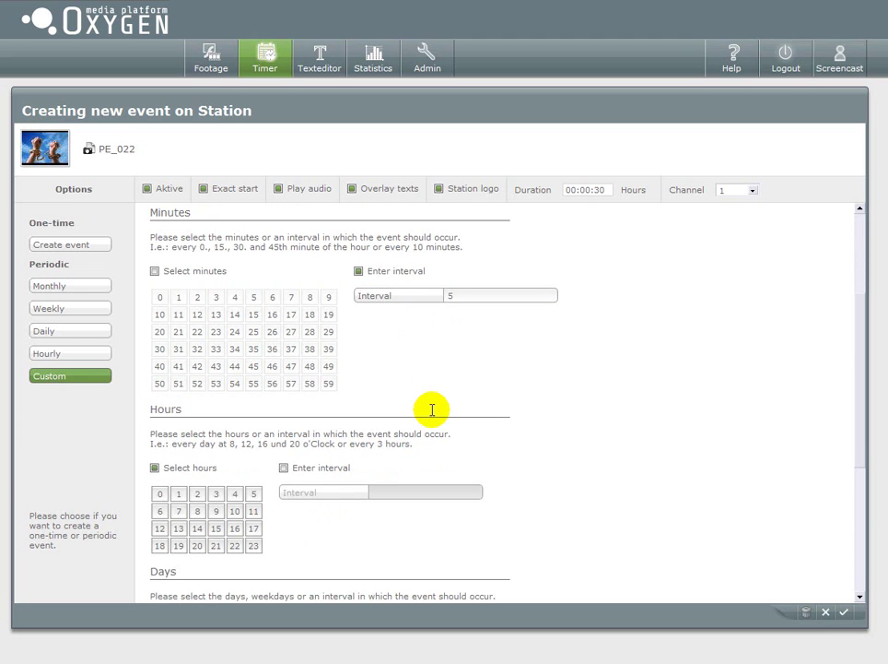
scroll(432, 409, down, 1)
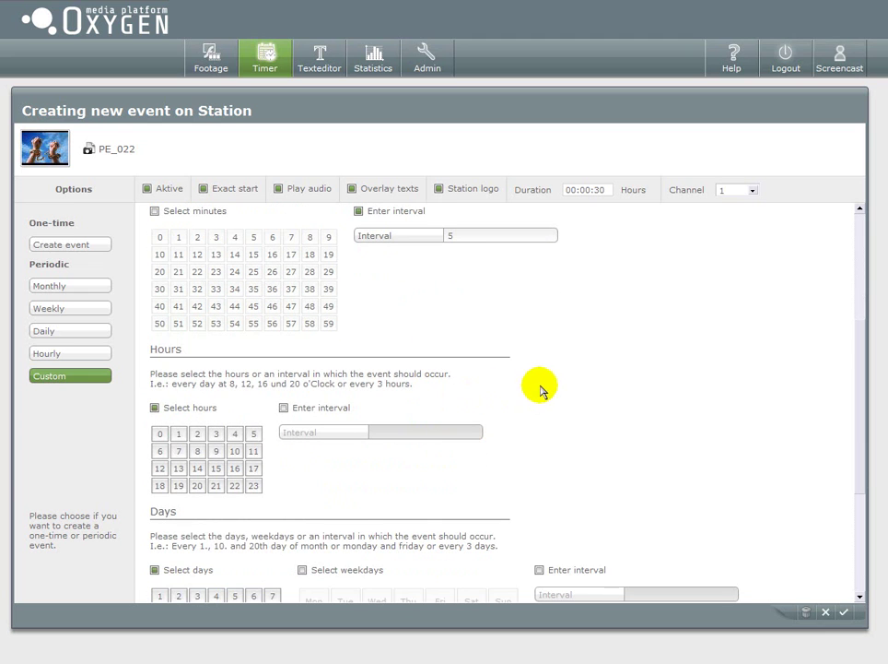
scroll(549, 391, down, 1)
click(197, 408)
click(163, 392)
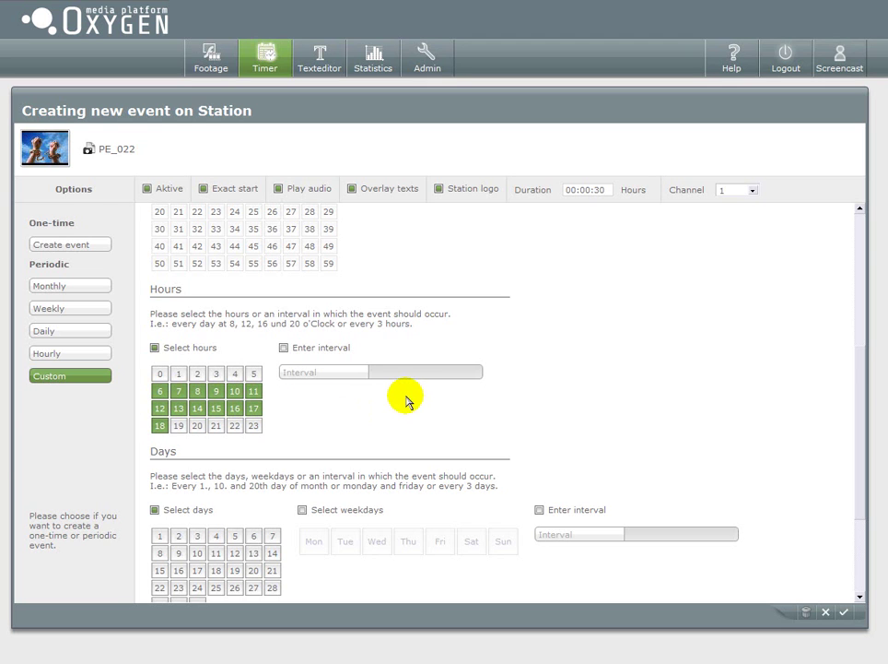
- Switch the days setting to weekdays and select Monday through Friday
scroll(398, 411, down, 1)
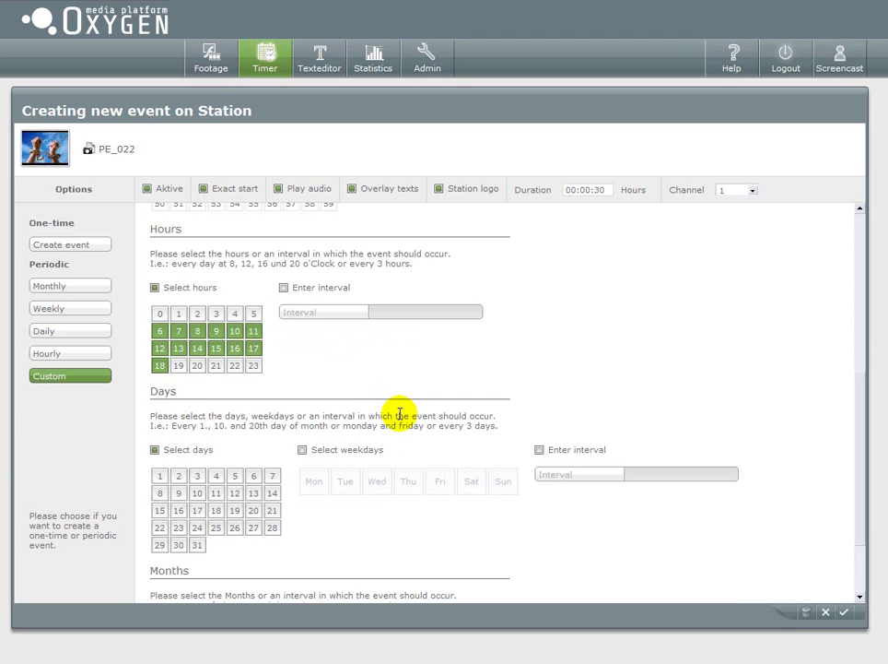
scroll(399, 413, down, 1)
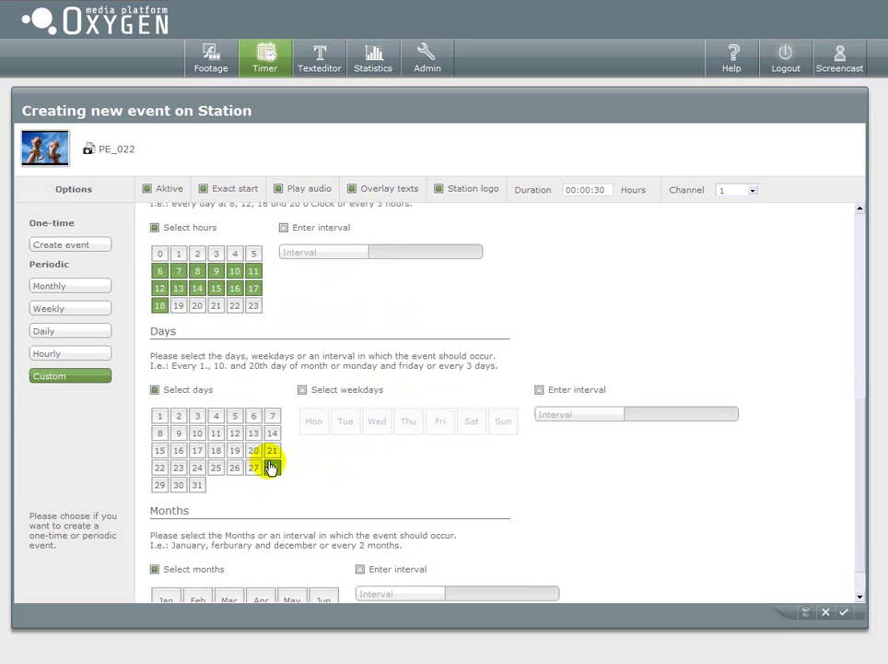
click(303, 391)
click(311, 421)
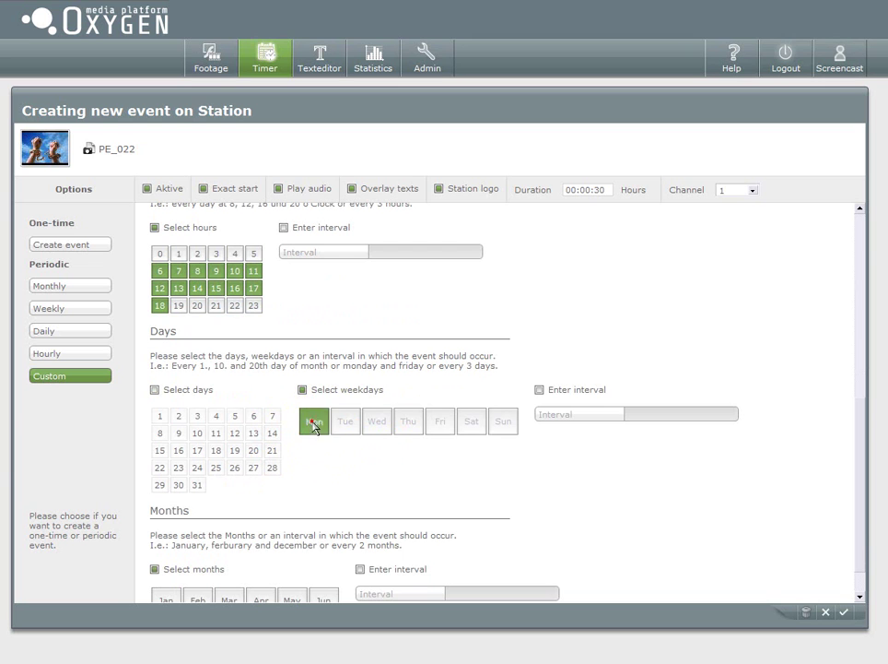
click(346, 421)
click(381, 421)
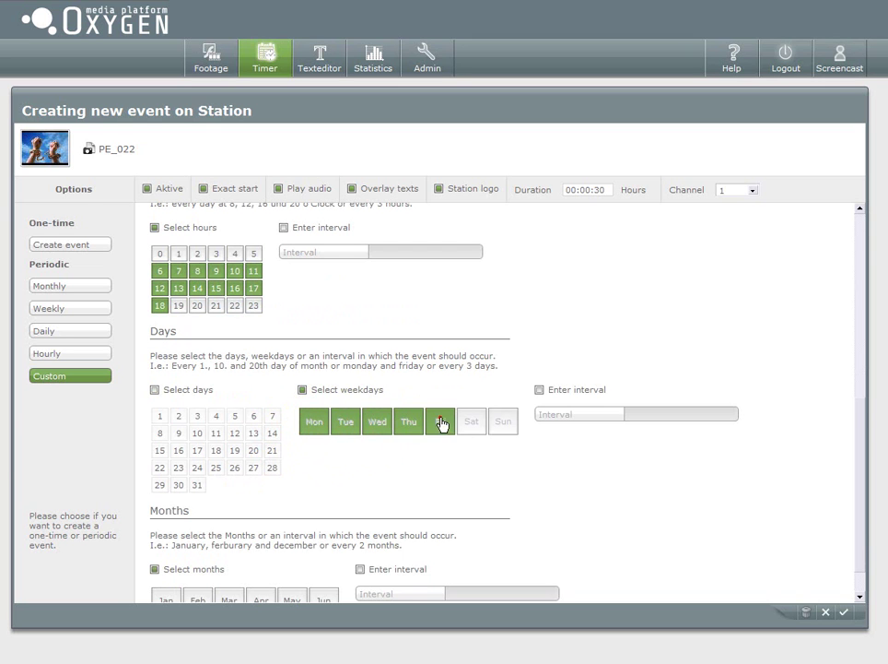
- Select September and October as the event's months, then save the event and return to the overview
scroll(459, 473, down, 1)
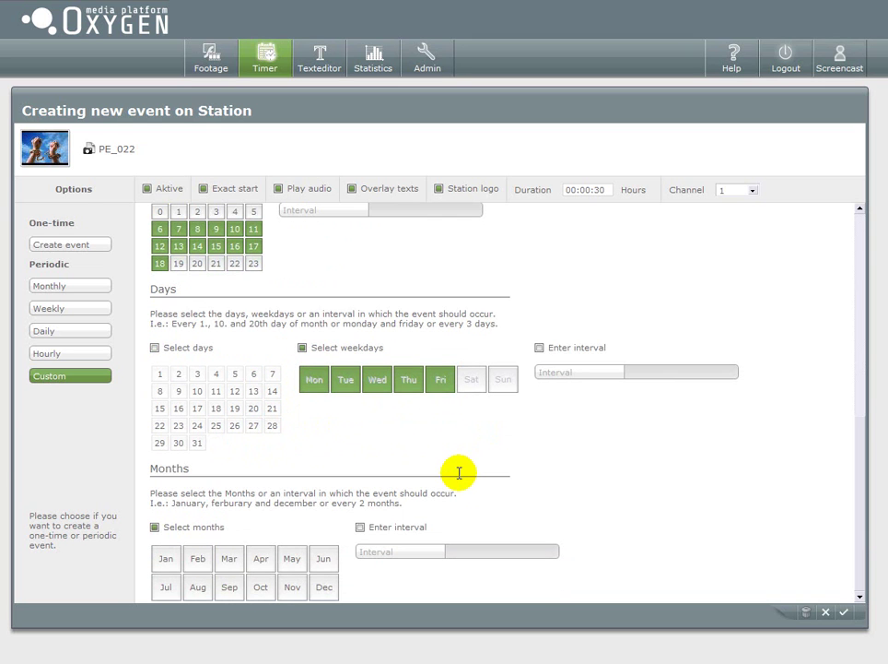
scroll(295, 516, up, 6)
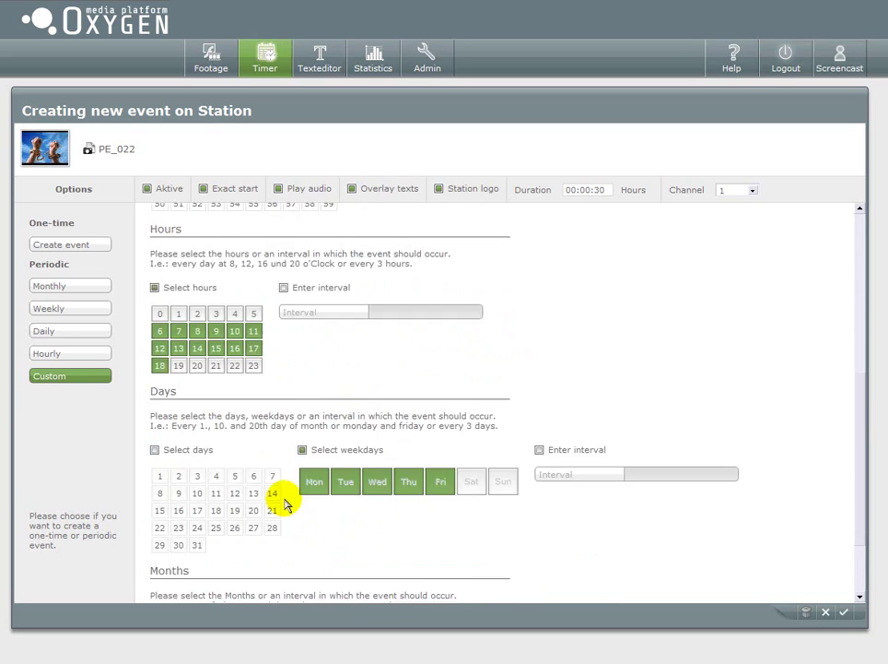
scroll(284, 503, down, 2)
scroll(285, 496, up, 2)
scroll(288, 499, down, 2)
click(228, 588)
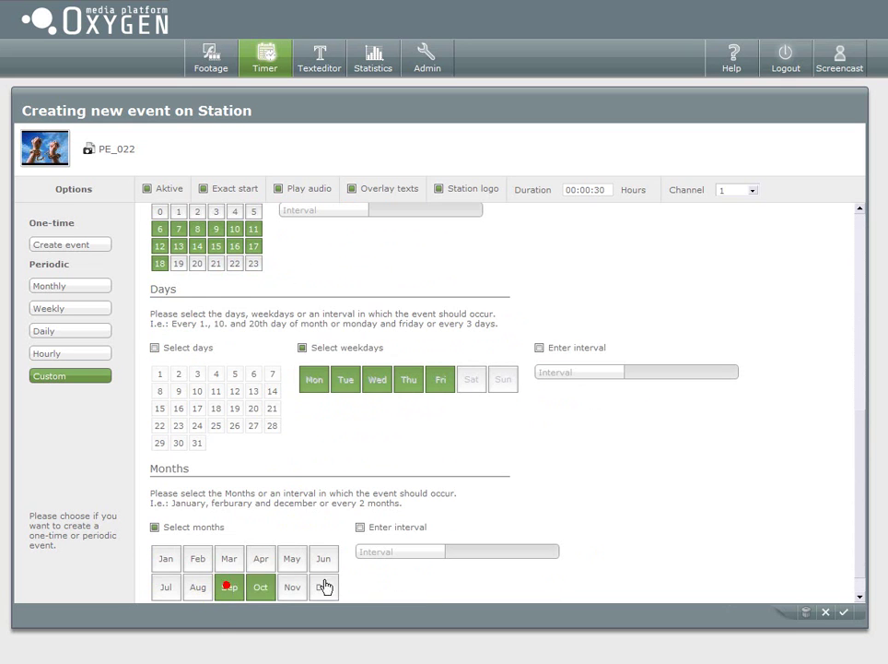
click(845, 611)
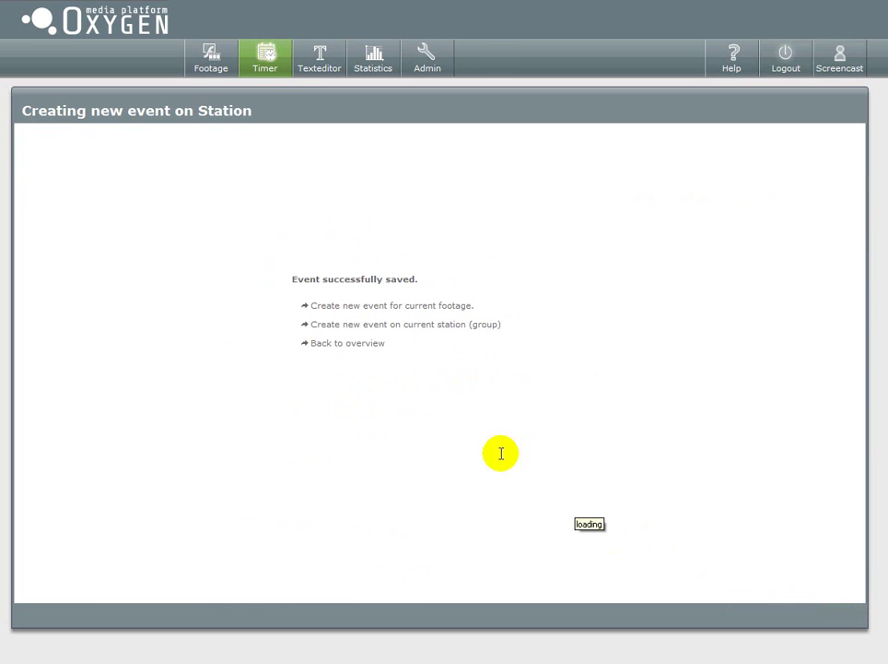
click(337, 343)
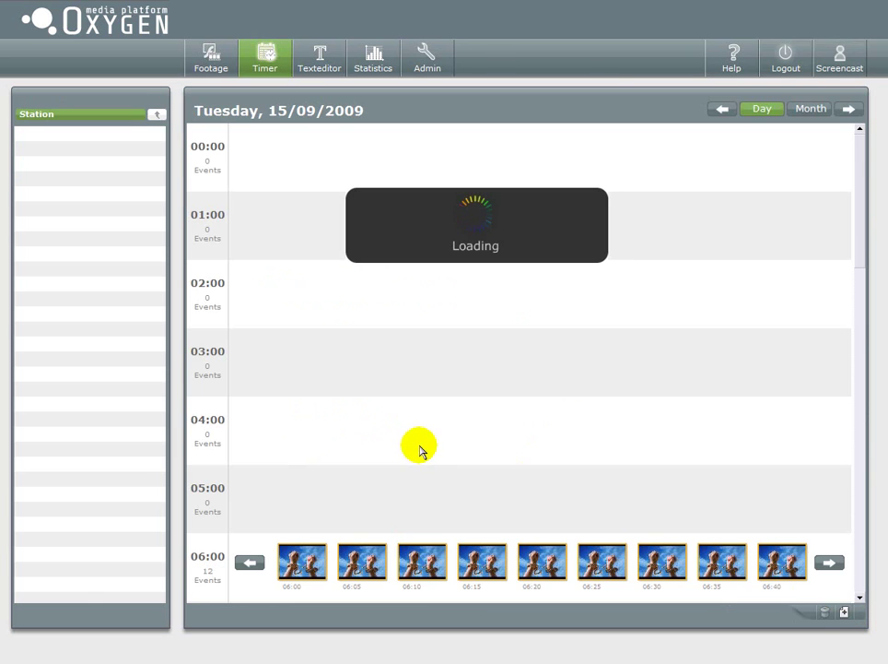
- Review the PE_022 occurrences in the September 2009 month calendar and in the hourly schedule of 14 September 2009
click(811, 109)
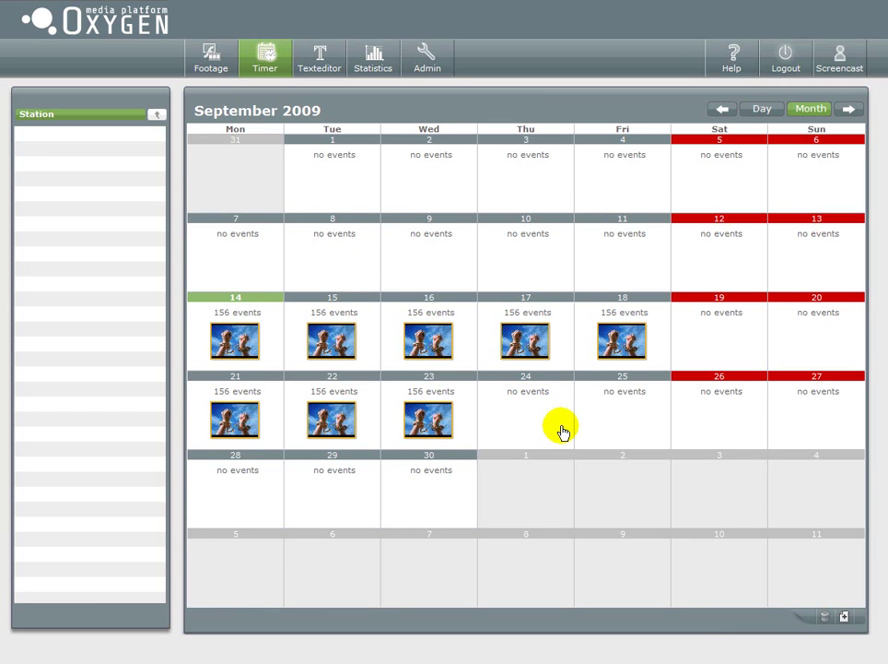
mouse_move(208, 311)
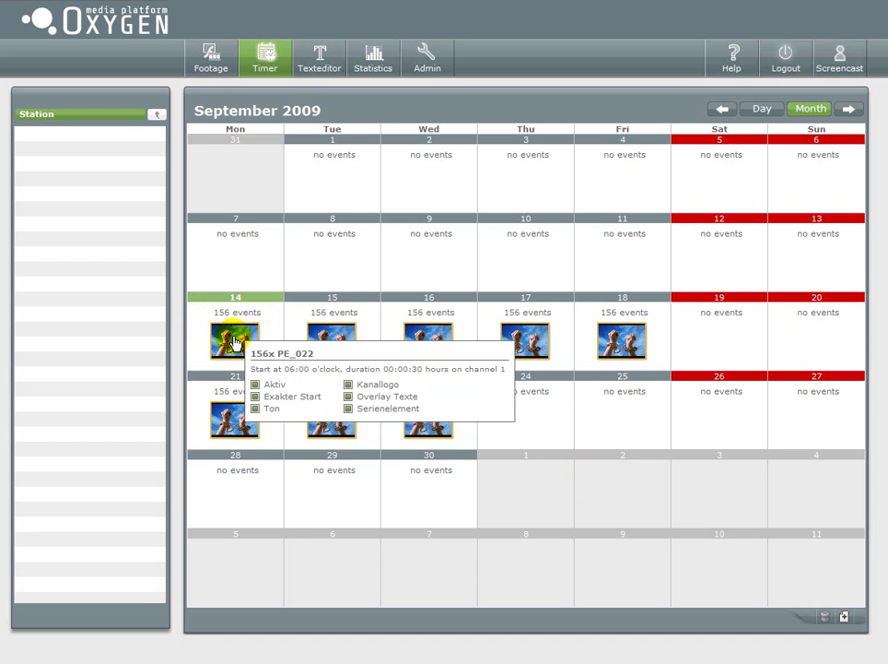
click(233, 343)
scroll(331, 350, down, 3)
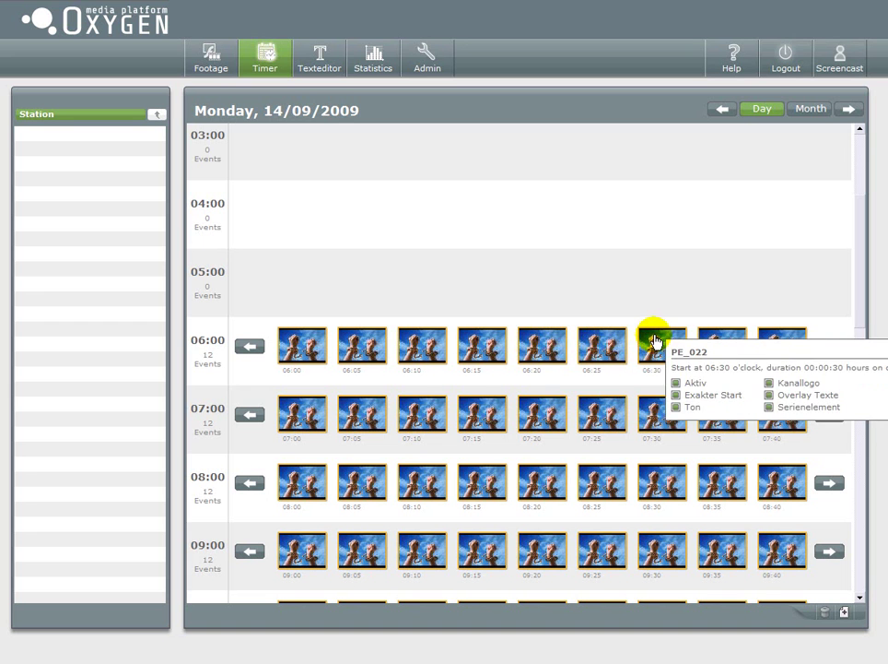
scroll(433, 241, down, 8)
scroll(427, 244, down, 9)
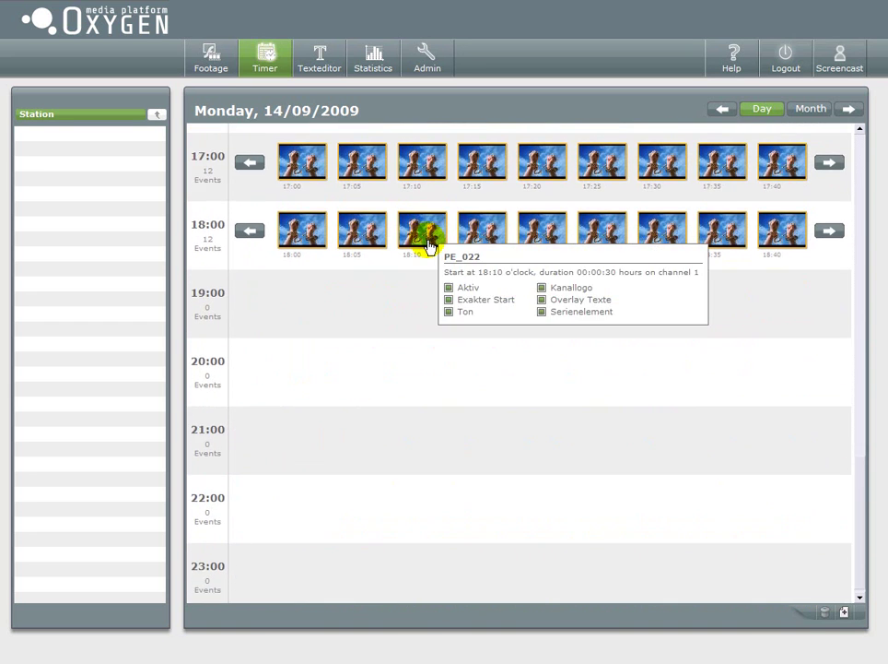
scroll(426, 244, up, 6)
scroll(427, 244, up, 9)
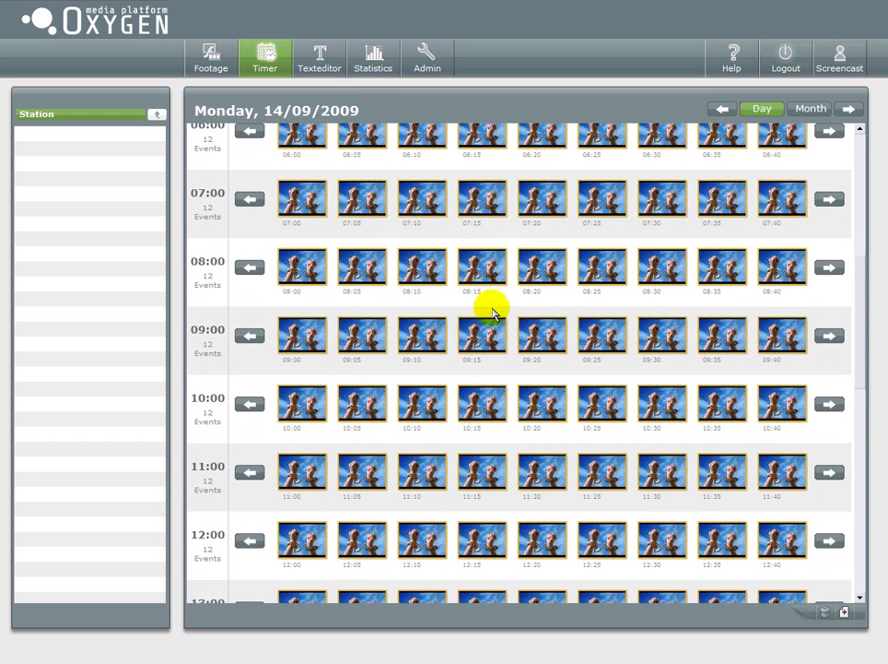
- Open the 09:15 entry on 14 September 2009 and delete the PE_022 event, confirming the deletion
click(481, 337)
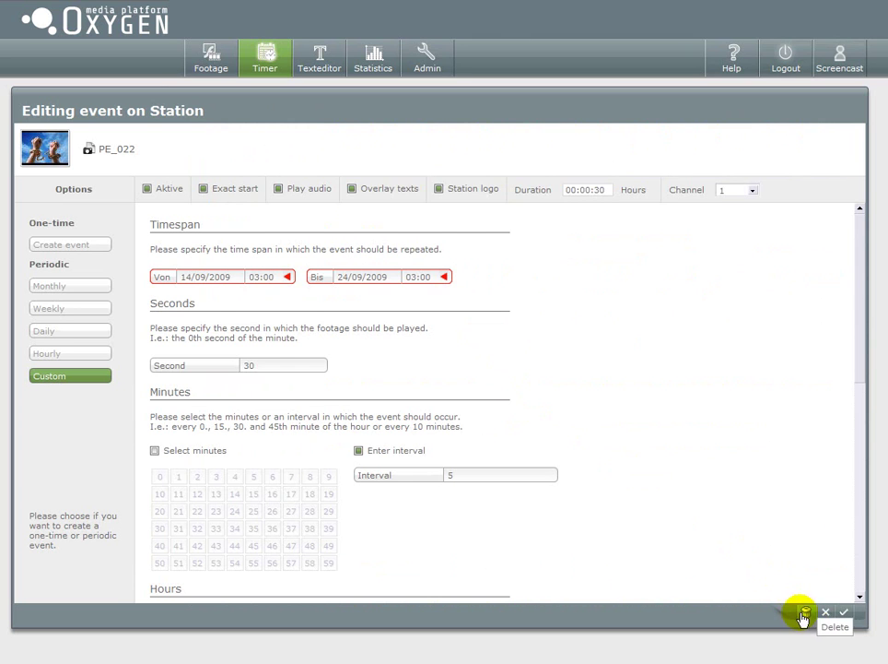
click(803, 613)
click(421, 293)
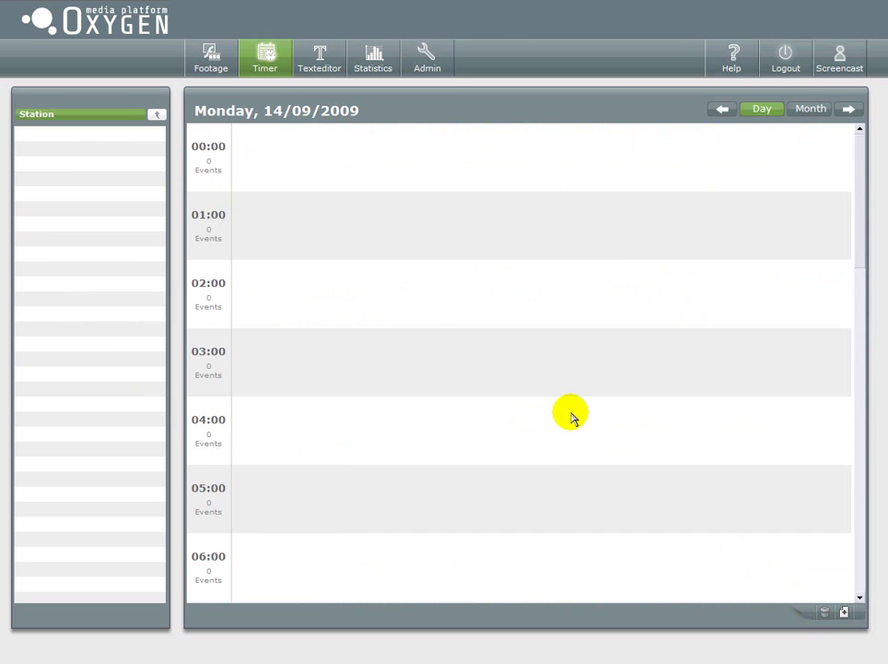
- Check the September 2009 month calendar for remaining events and log out of the management suite
click(812, 109)
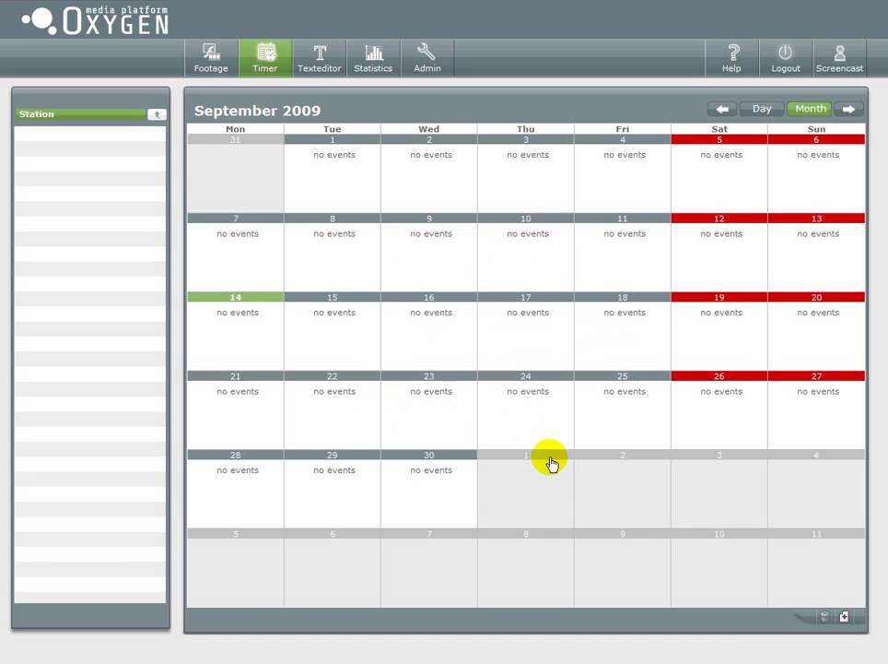
click(782, 61)
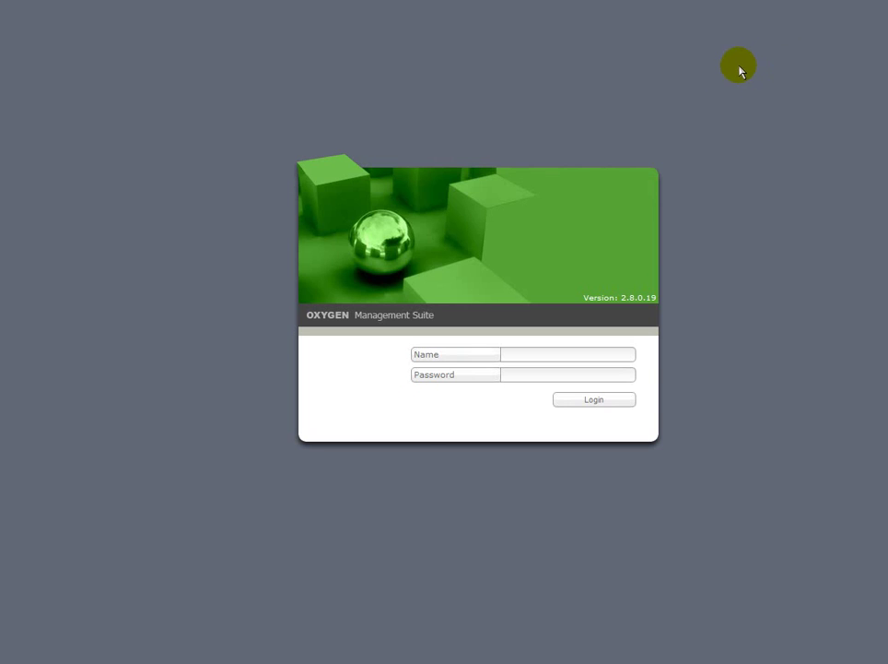